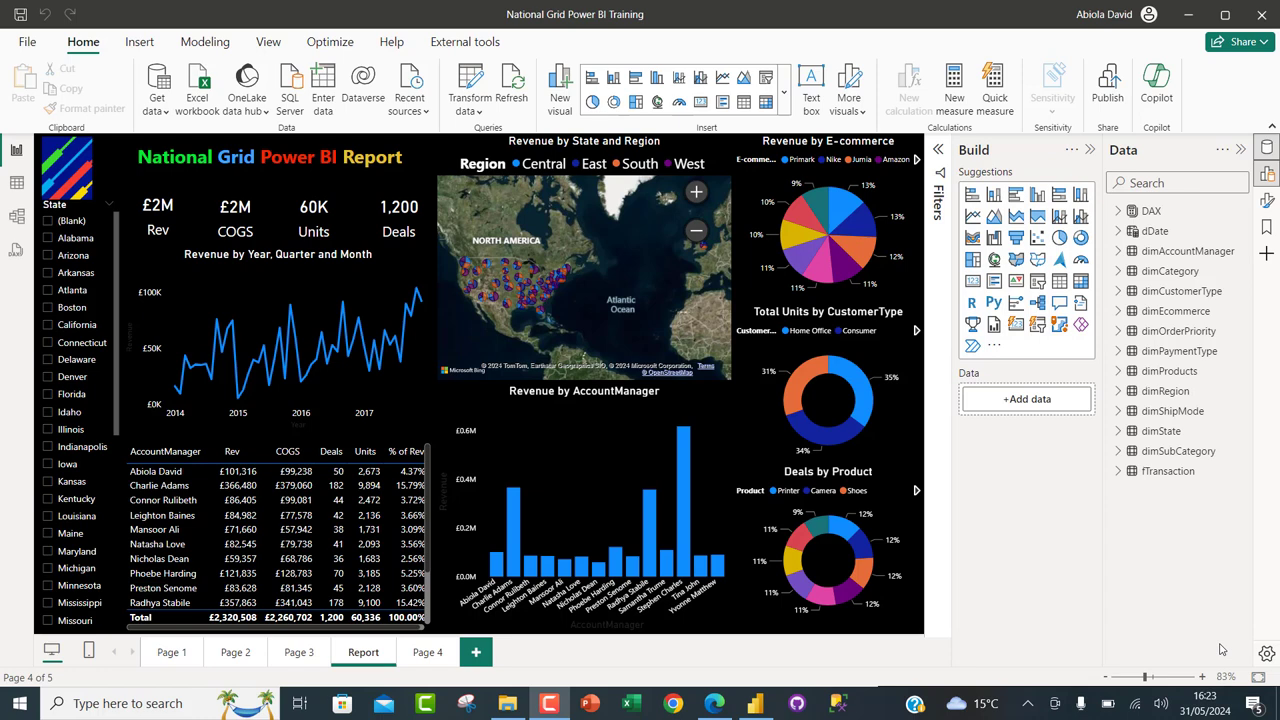
# - Switch from the National Grid report in Power BI Desktop to the Fabric home page in the browser
pyautogui.click(716, 703)
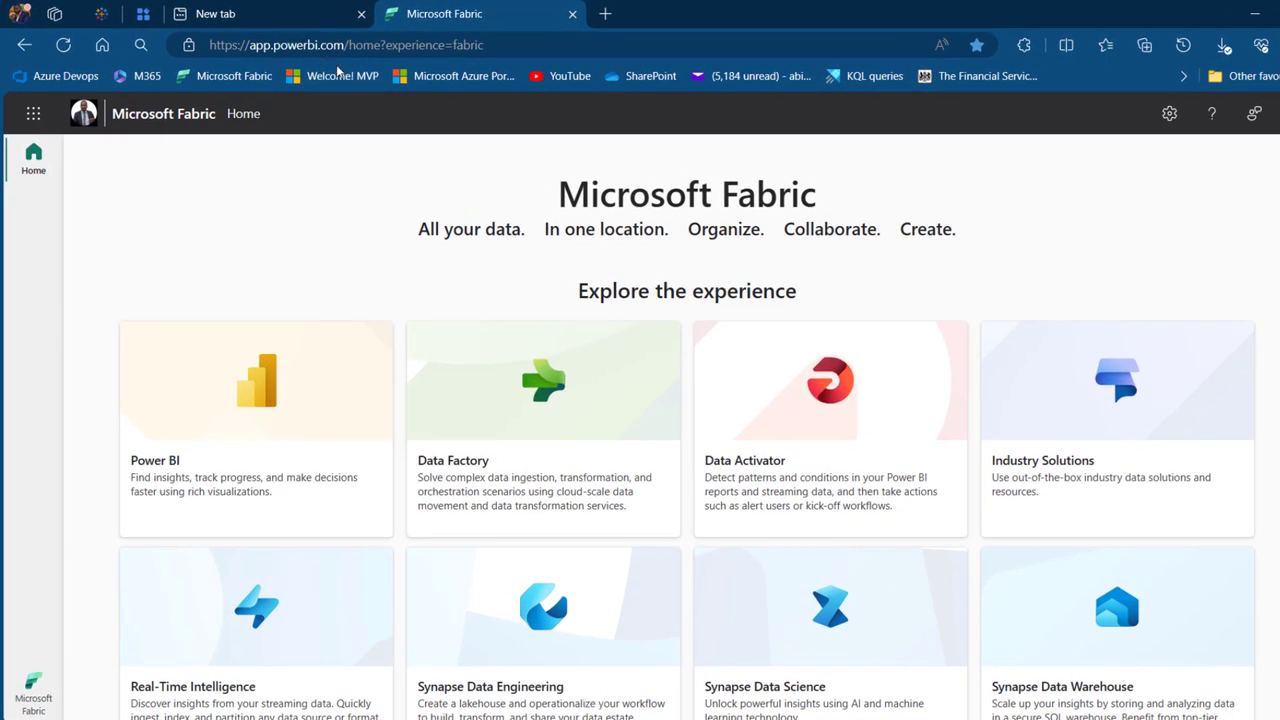
# - Open the Fabric Notebook workspace from the Data Factory experience's Workspaces list
pyautogui.click(531, 375)
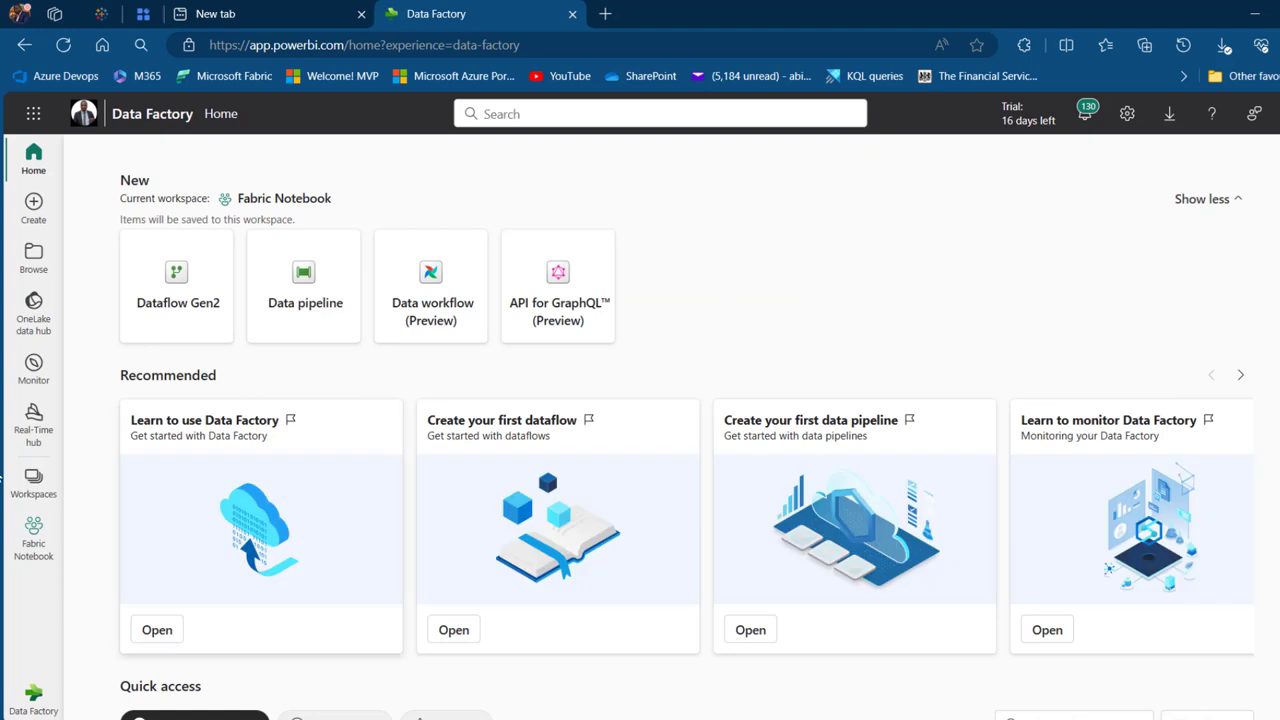
pyautogui.click(34, 482)
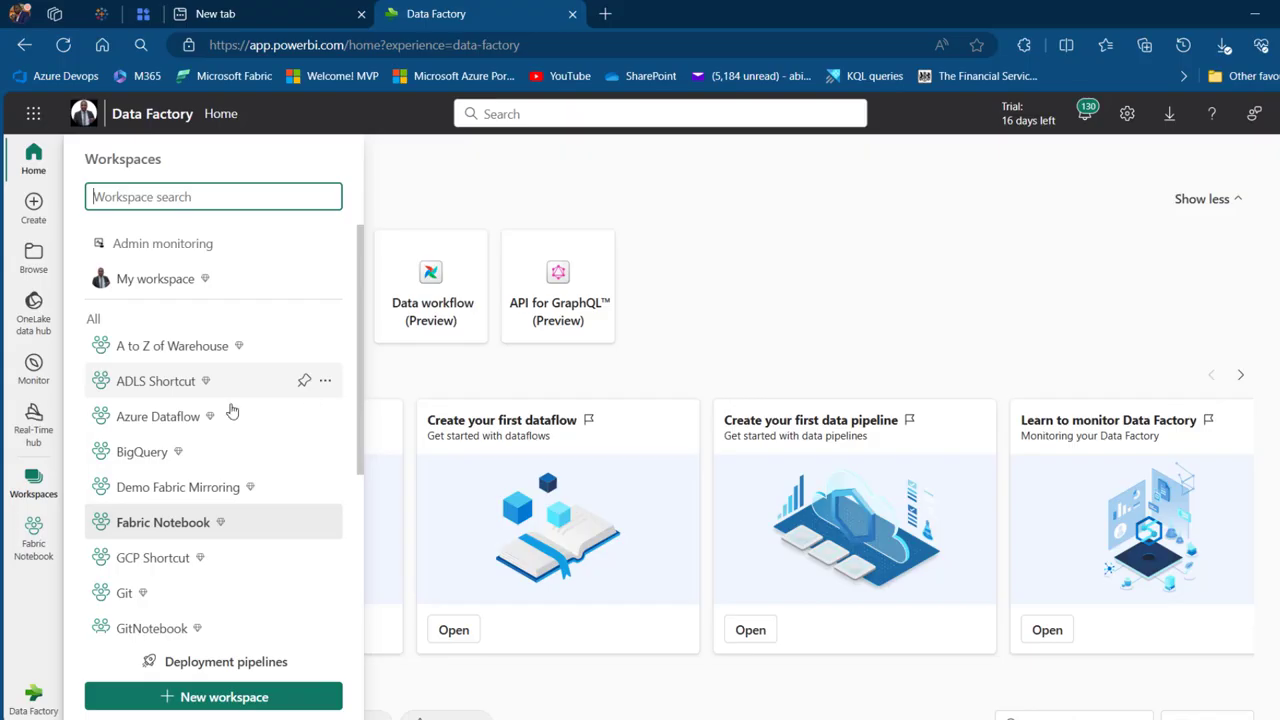
pyautogui.click(188, 535)
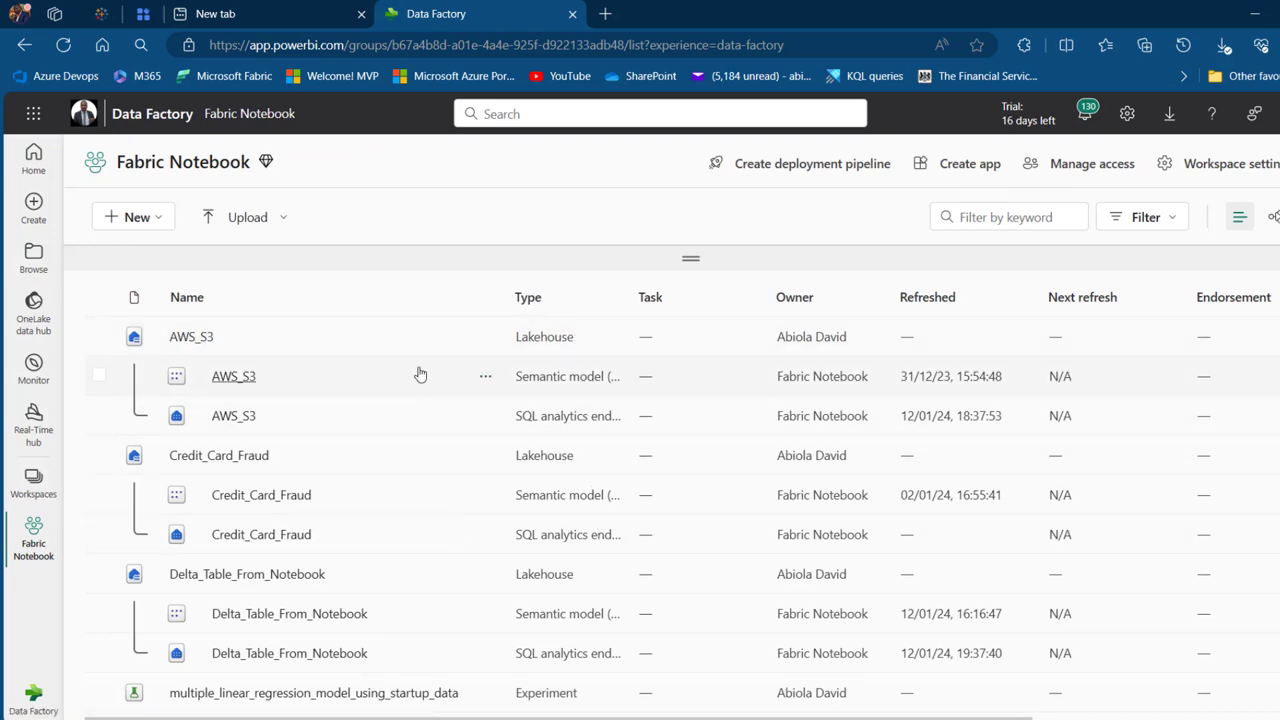
# - Save the National Grid report and pick Fabric Notebook as its publish destination
pyautogui.moveTo(800, 719)
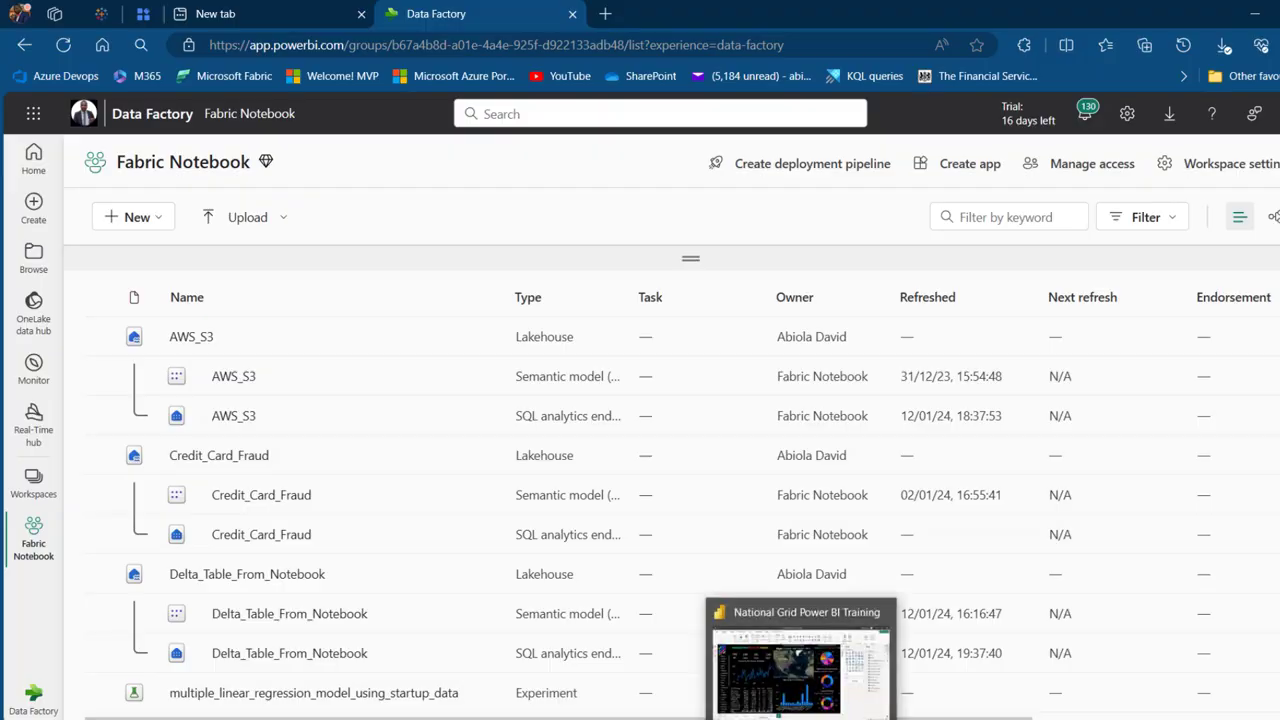
pyautogui.click(800, 668)
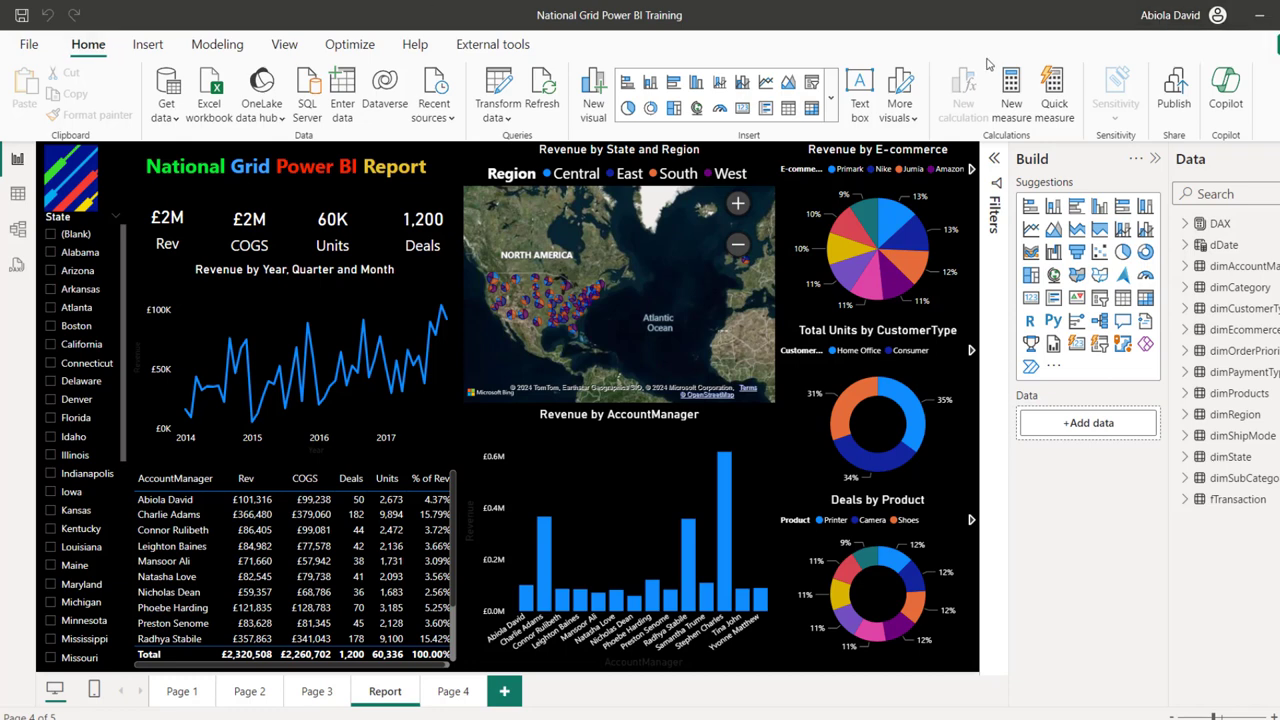
pyautogui.click(1182, 85)
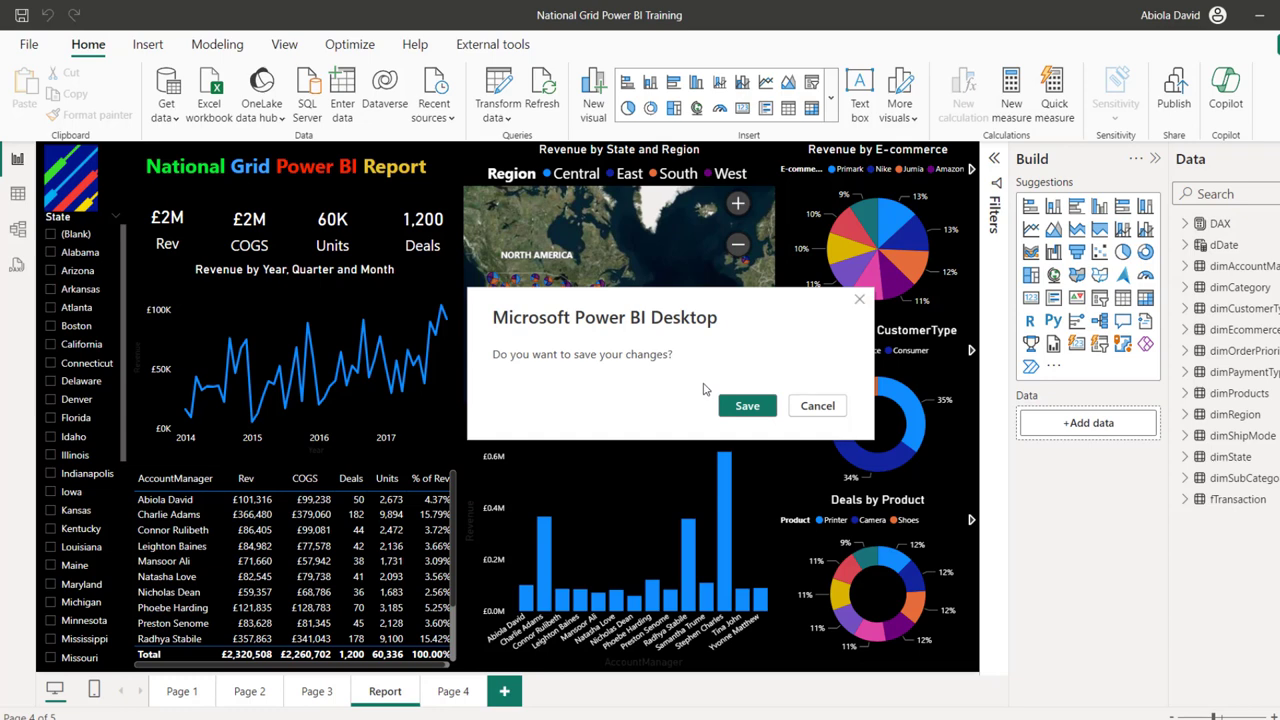
pyautogui.click(744, 407)
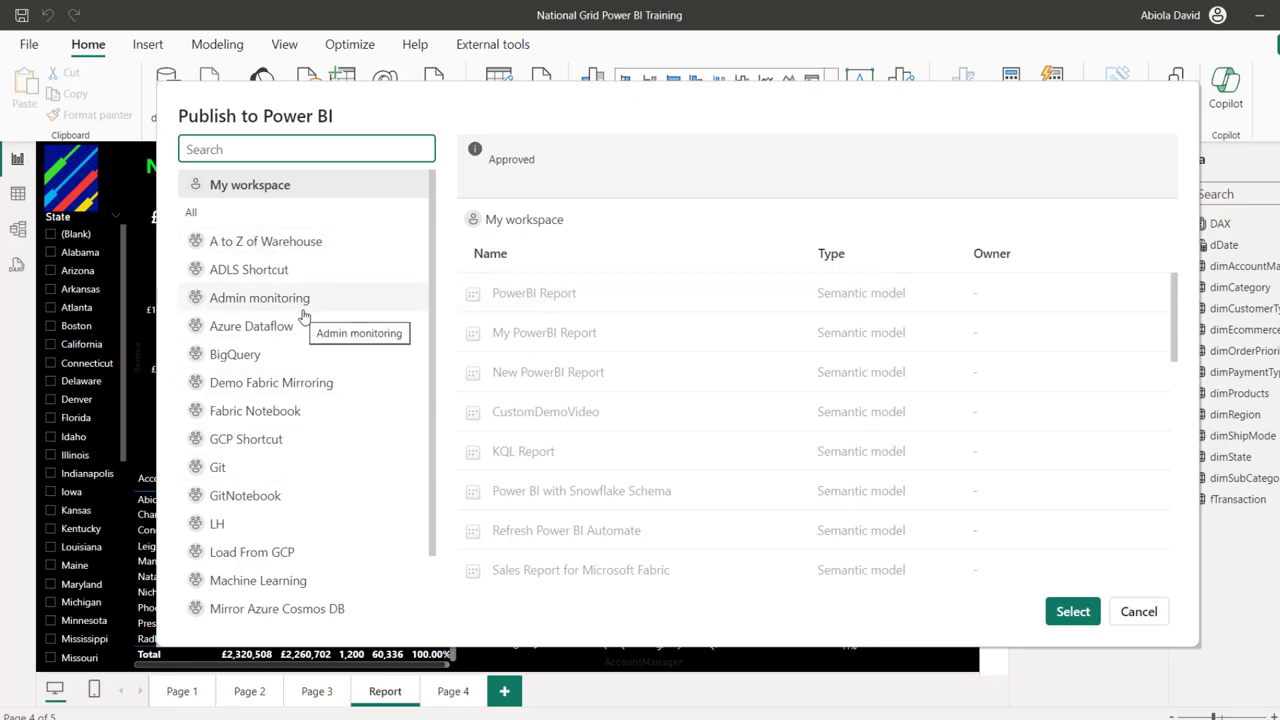
pyautogui.click(264, 409)
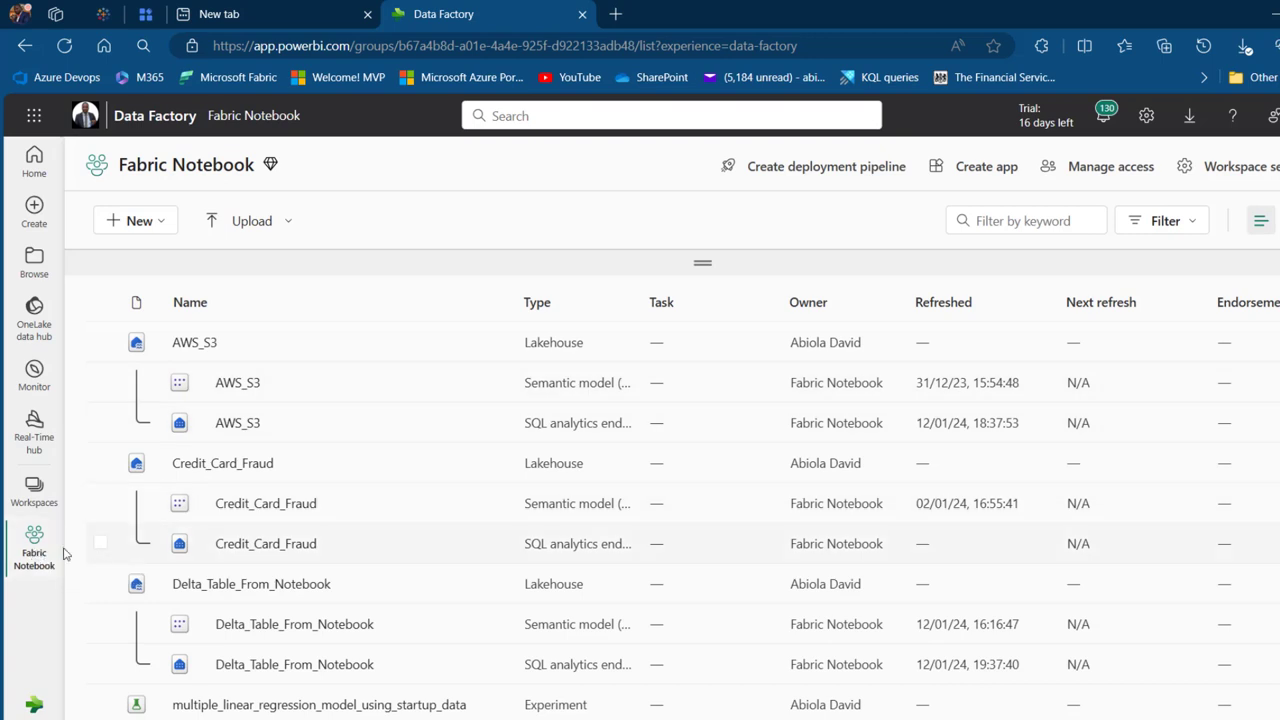
# - Create a folder named 'Power BI Reports' in the Fabric Notebook workspace
pyautogui.click(148, 228)
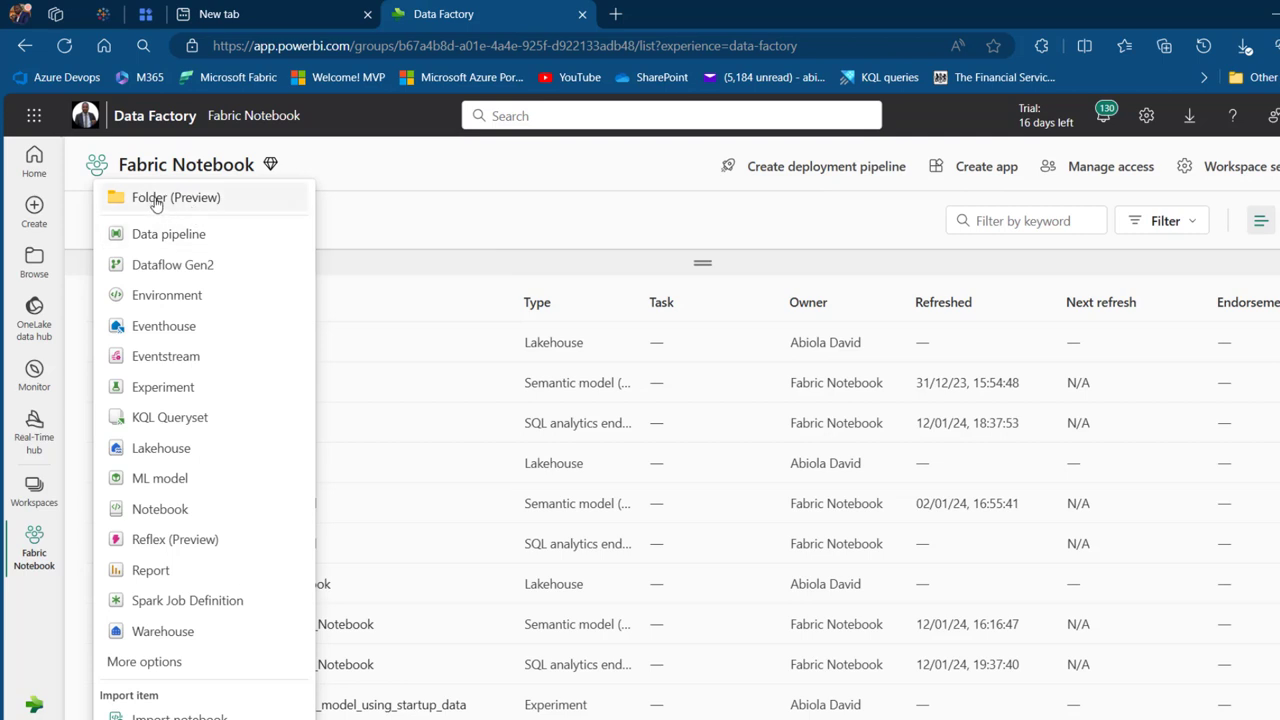
pyautogui.click(157, 204)
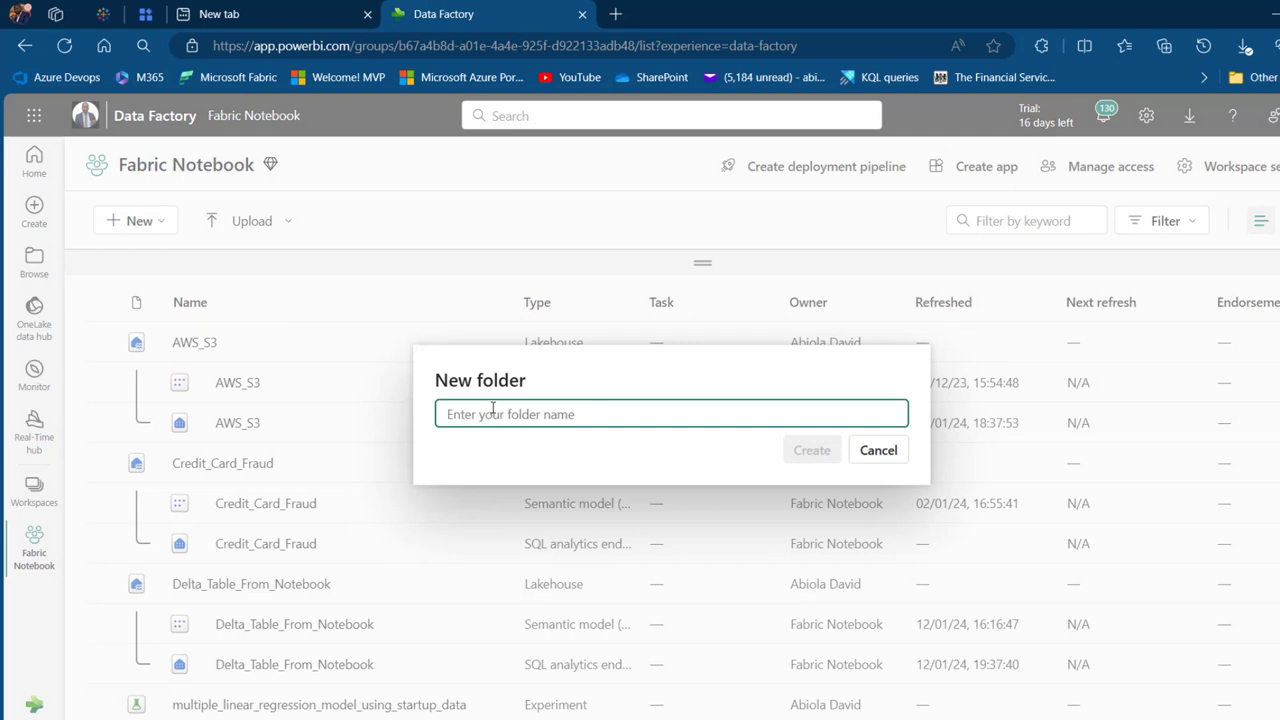
pyautogui.write('Power BI')
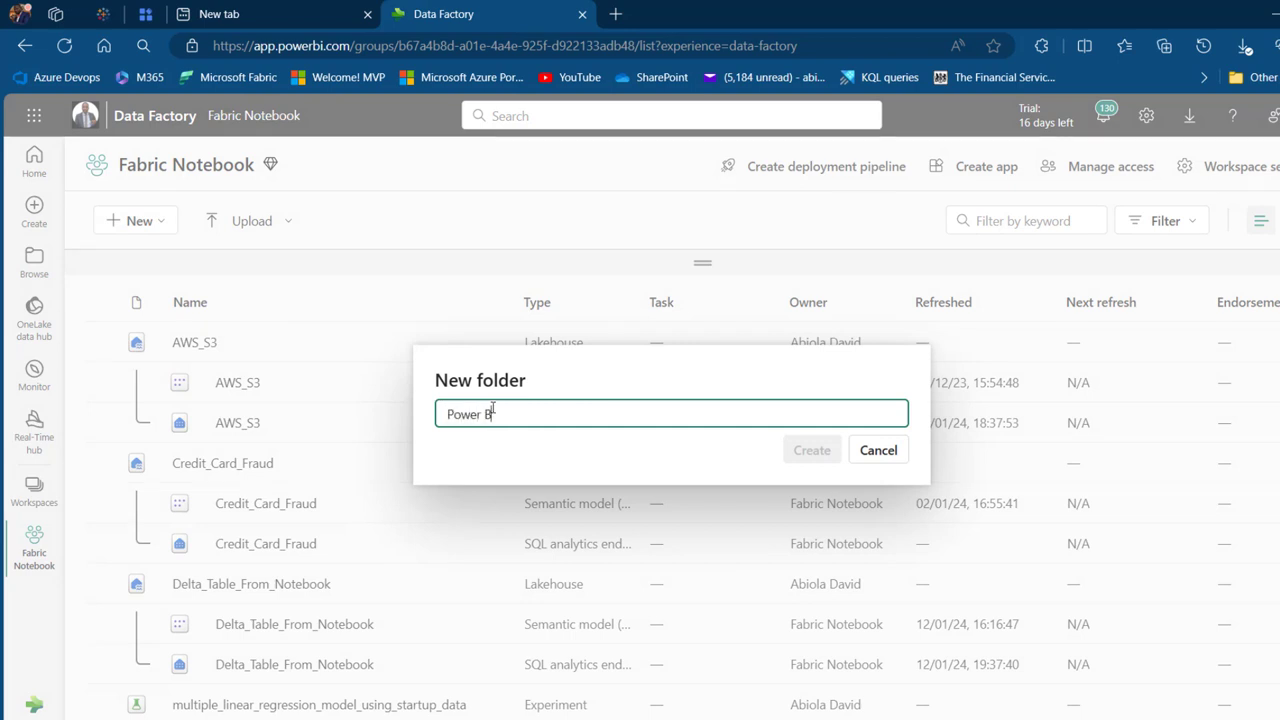
pyautogui.write(' Reports')
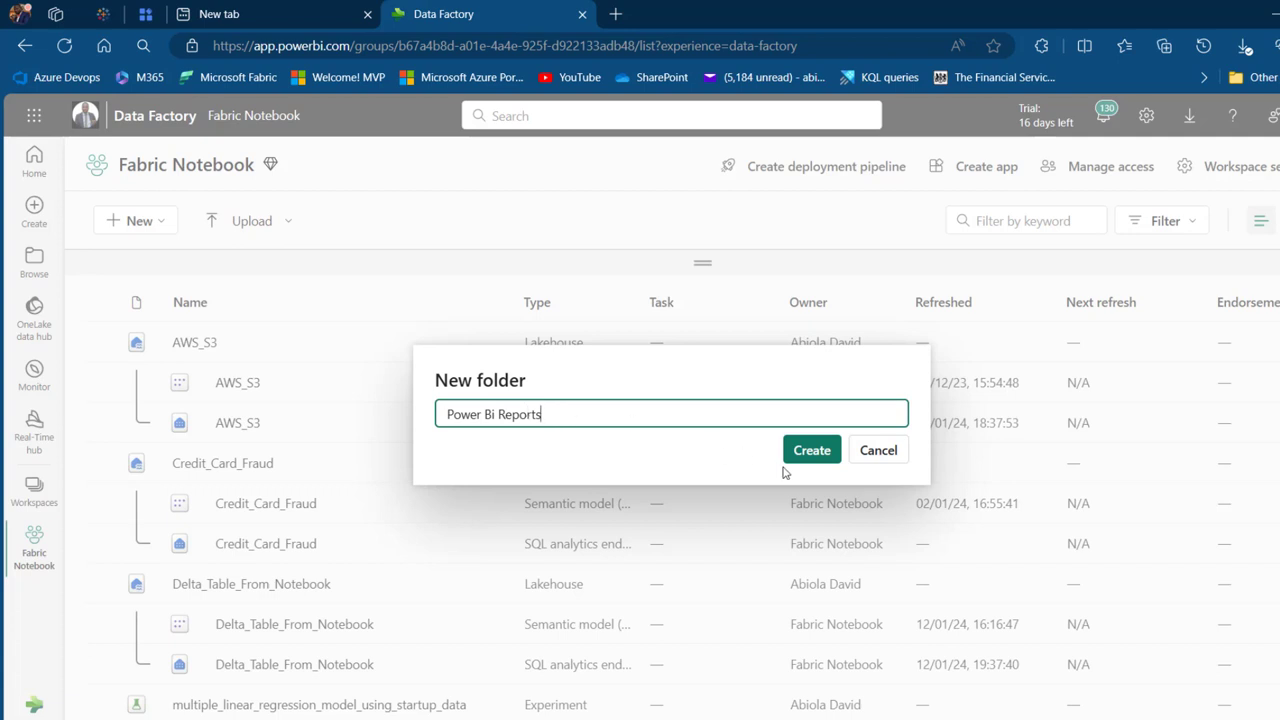
pyautogui.click(818, 458)
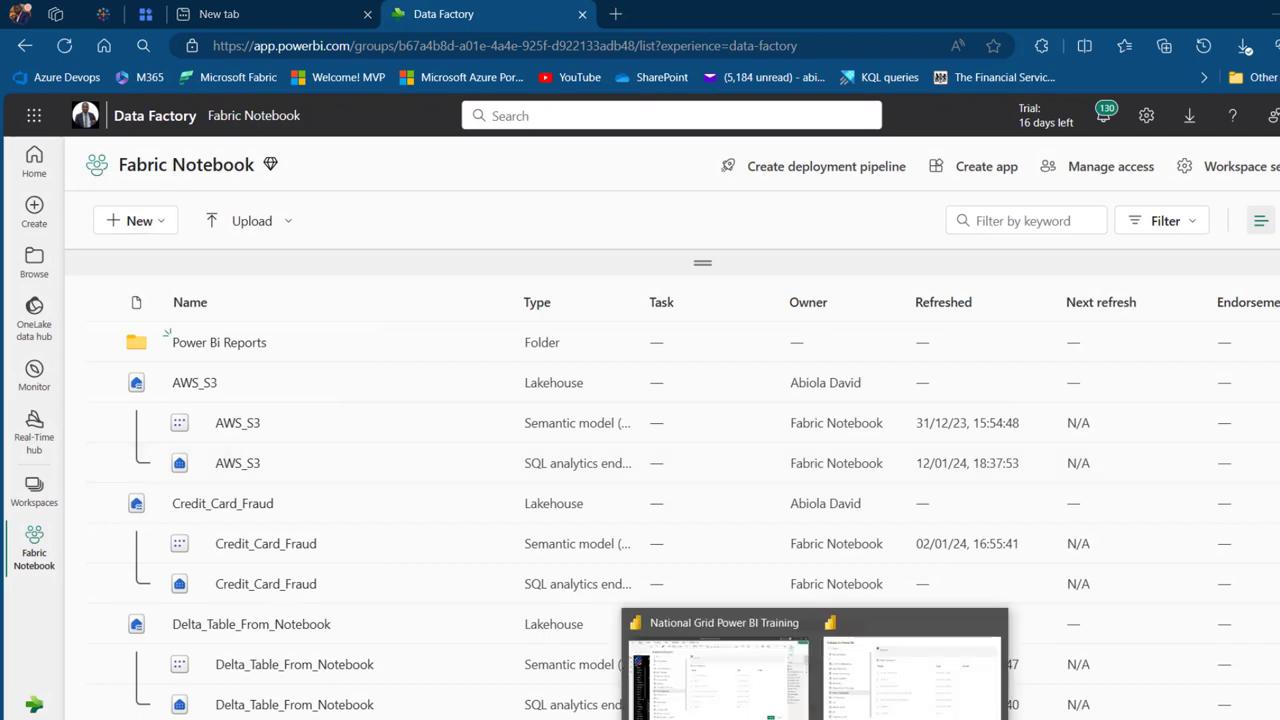
pyautogui.click(861, 686)
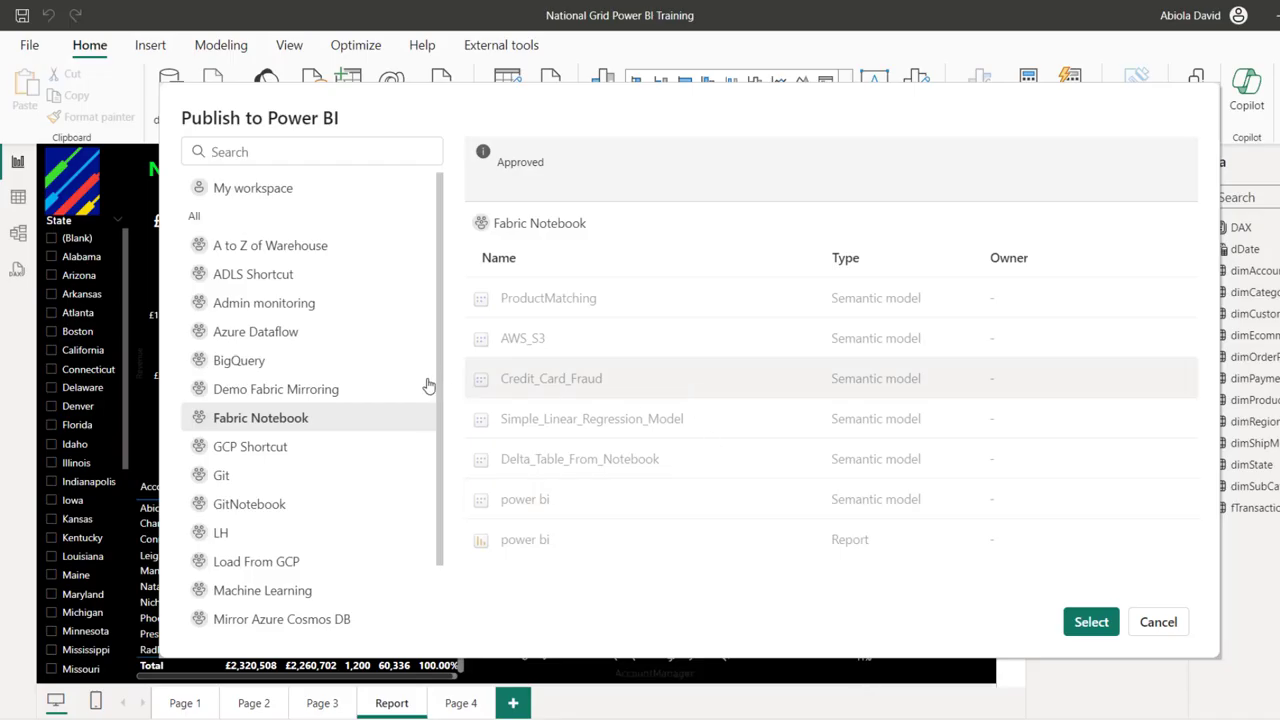
# - Publish the National Grid report into Fabric Notebook's Power Bi Reports folder and open it online
pyautogui.click(285, 392)
pyautogui.click(284, 446)
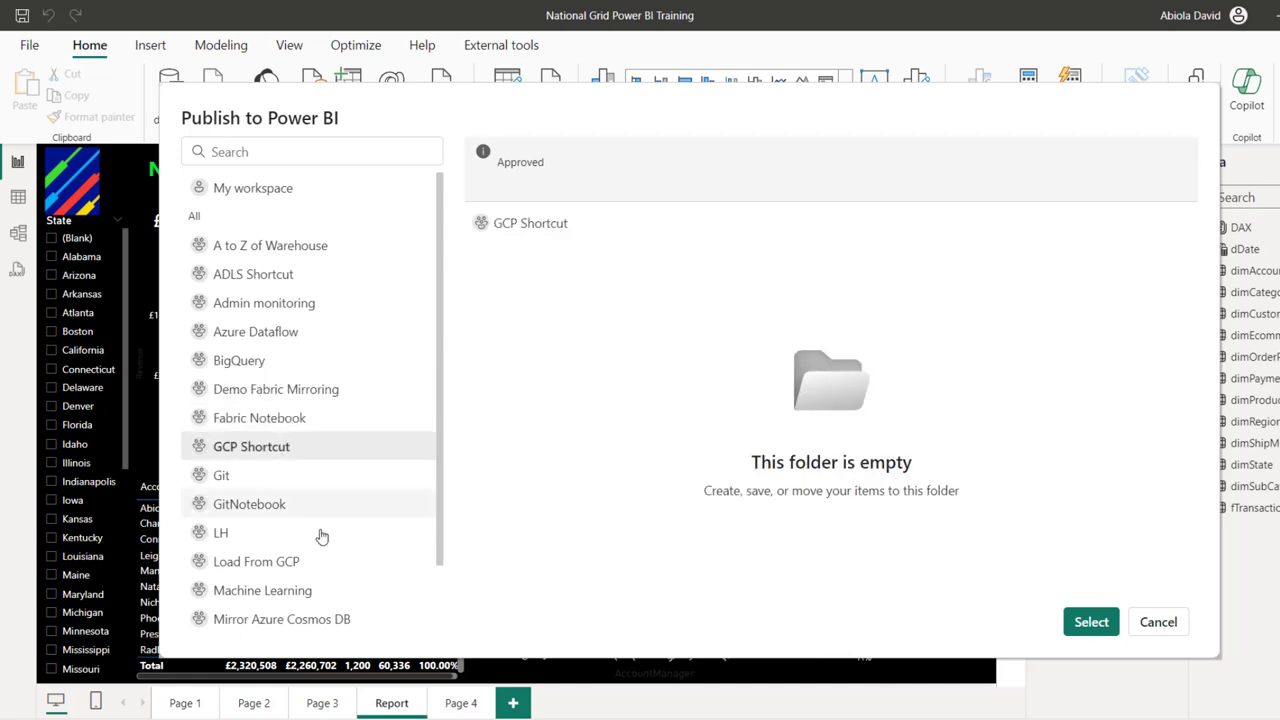
pyautogui.click(255, 420)
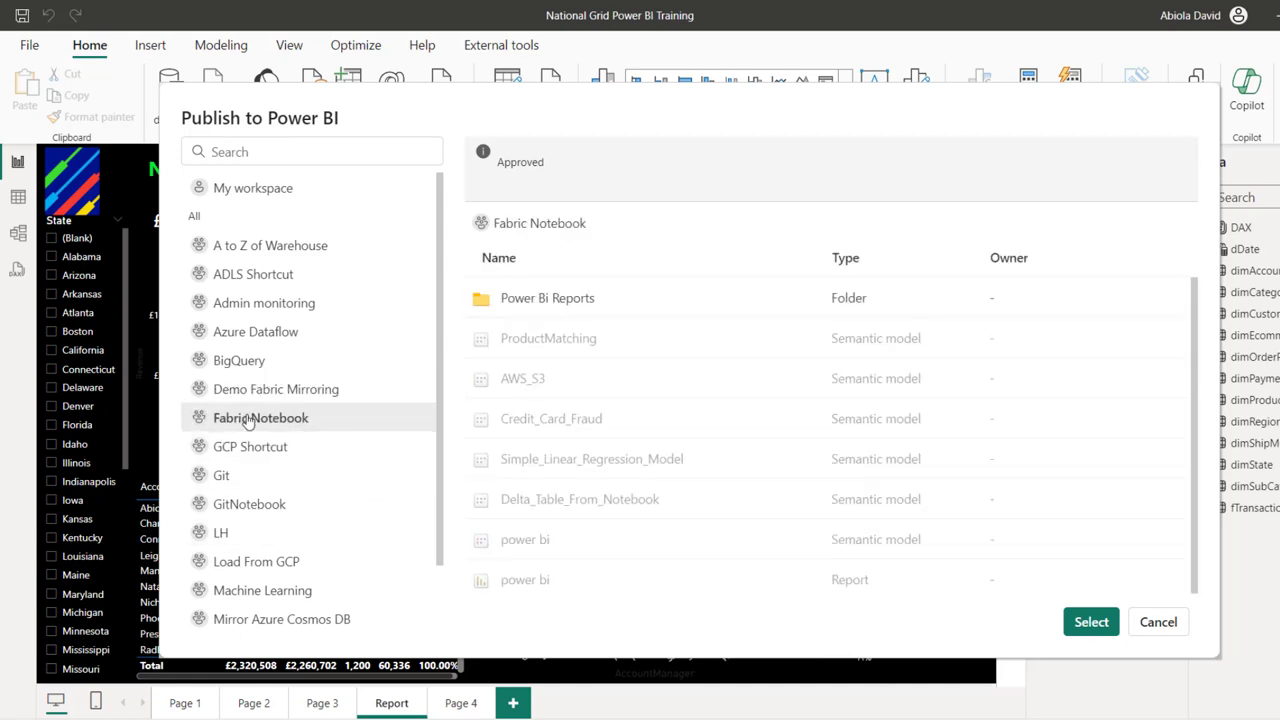
pyautogui.click(560, 304)
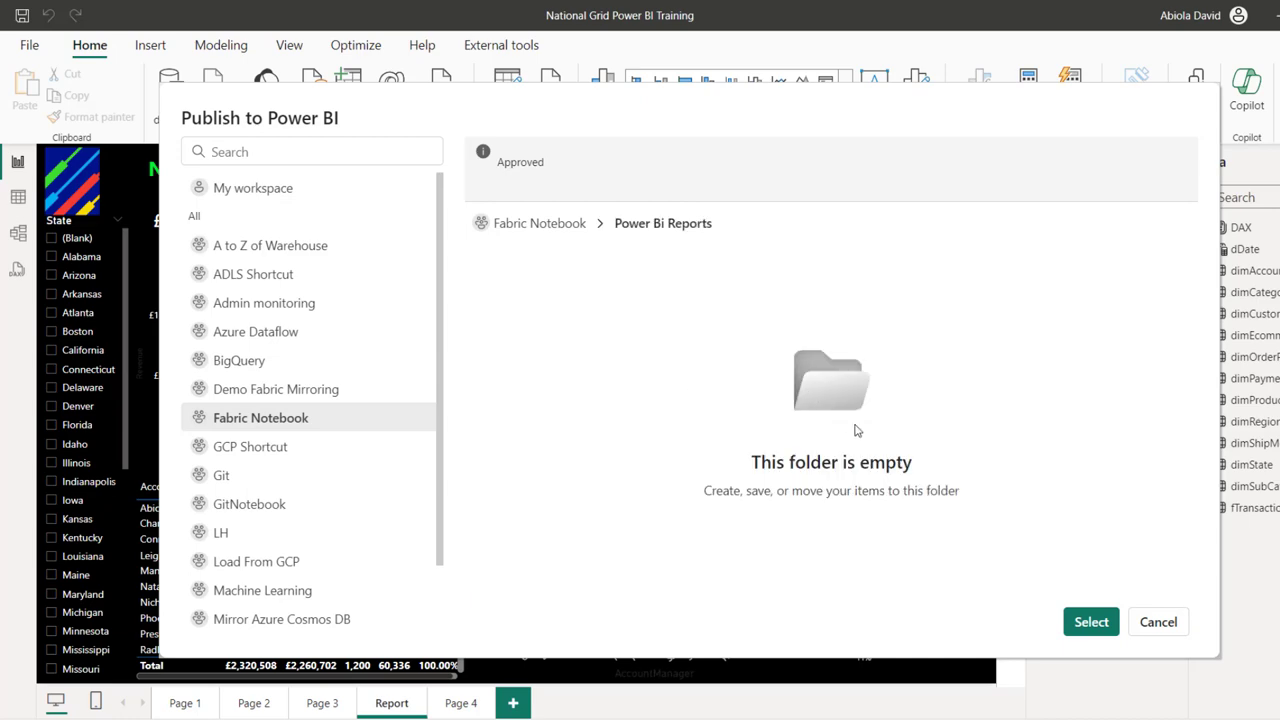
pyautogui.click(1086, 626)
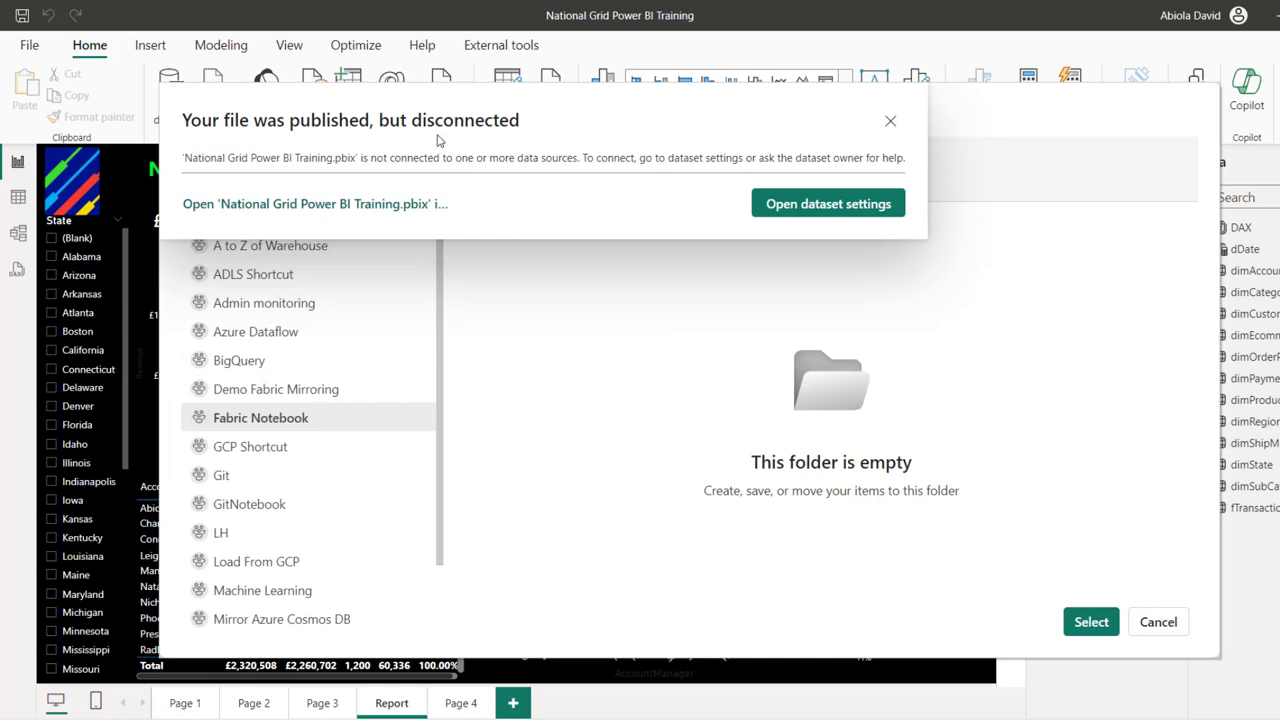
pyautogui.click(303, 206)
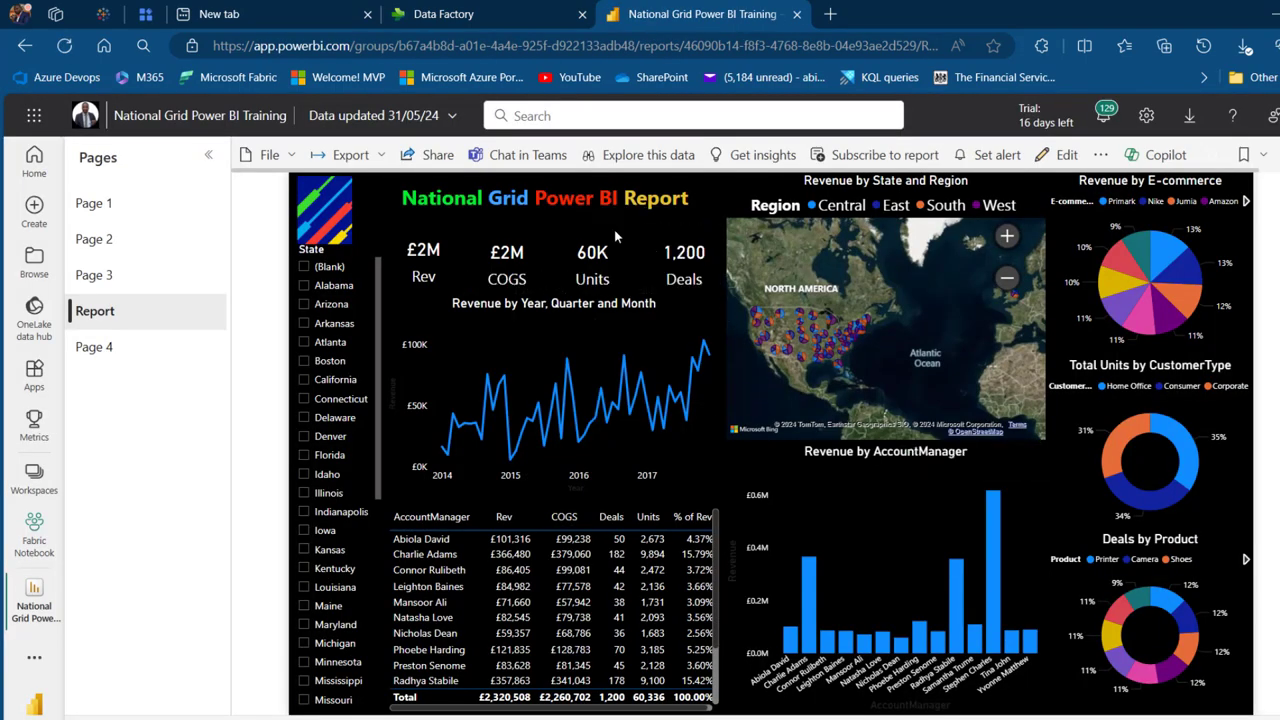
# - Return from the published National Grid report to the Fabric Notebook workspace item list
pyautogui.click(30, 538)
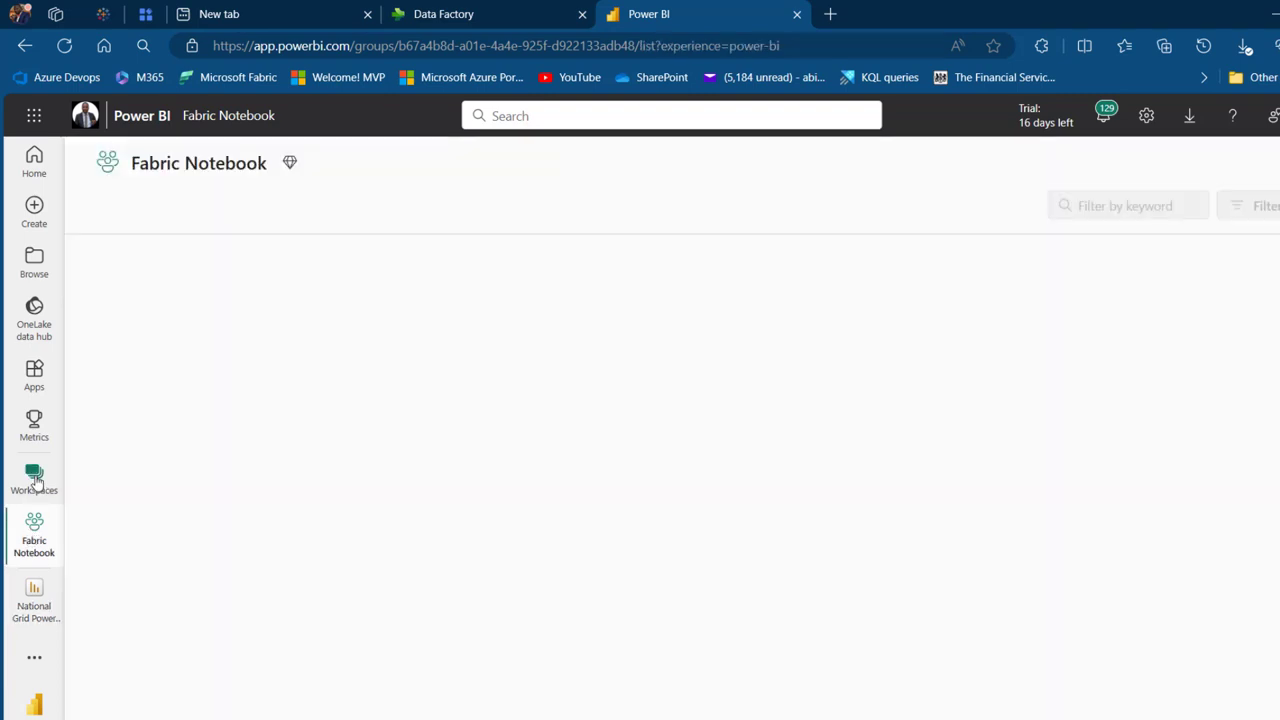
pyautogui.click(34, 480)
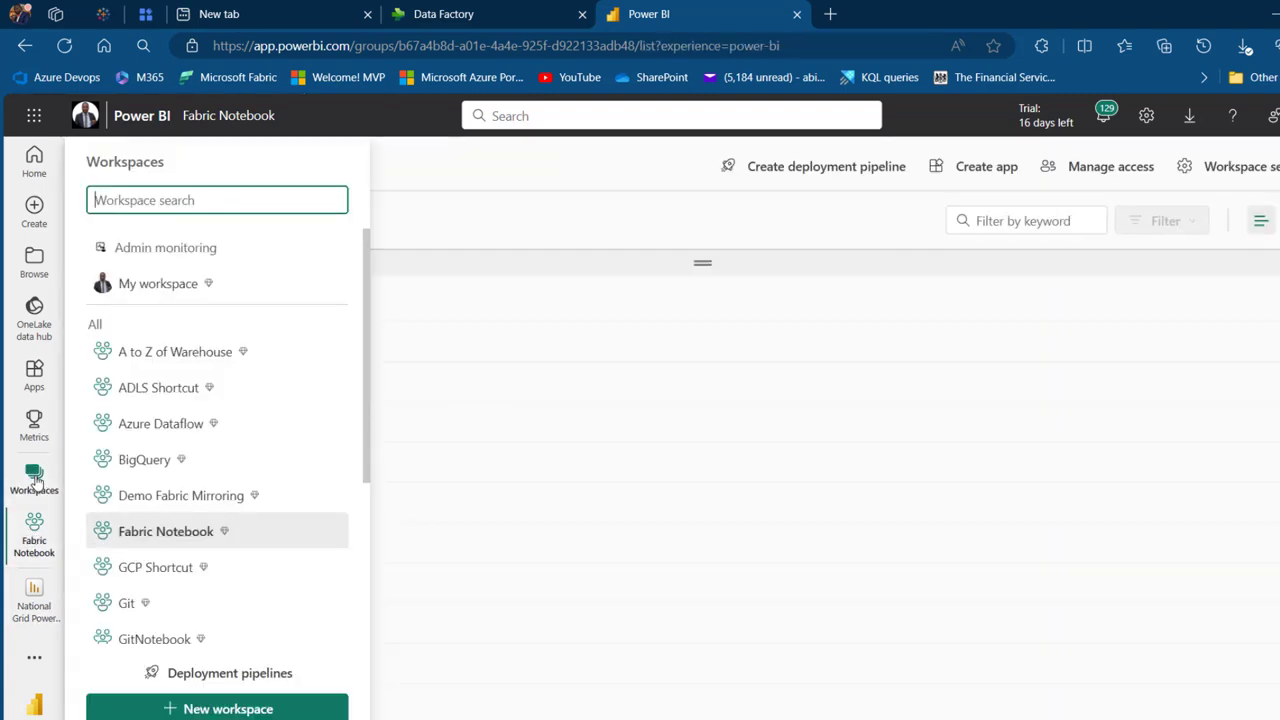
pyautogui.click(175, 531)
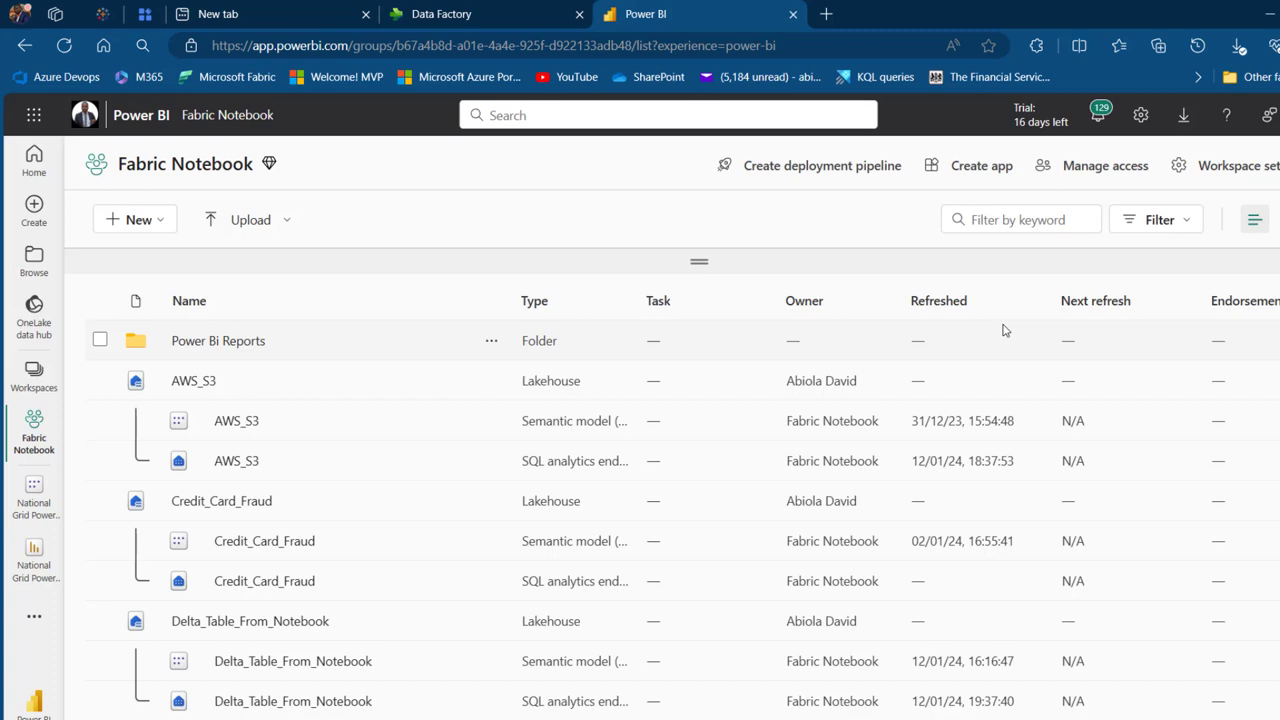
pyautogui.click(141, 223)
# - Create a folder named 'Lakehouses' in the Fabric Notebook workspace
pyautogui.click(190, 252)
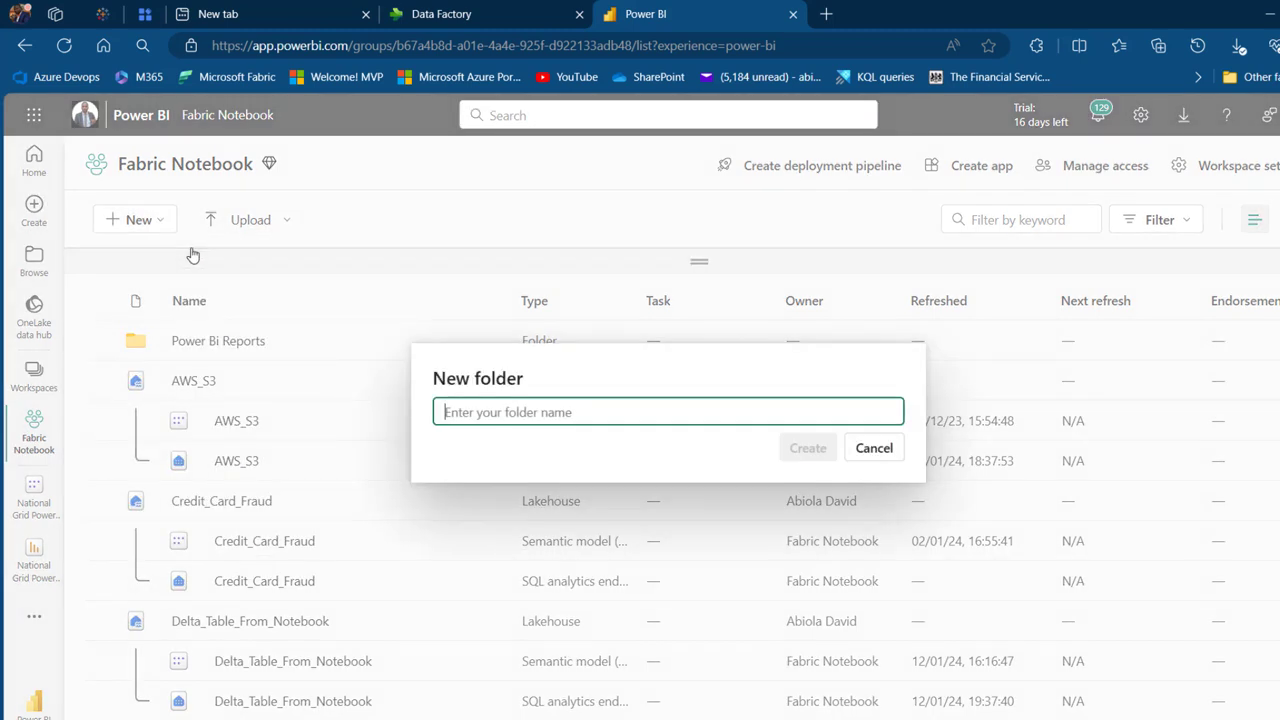
pyautogui.write('Lake')
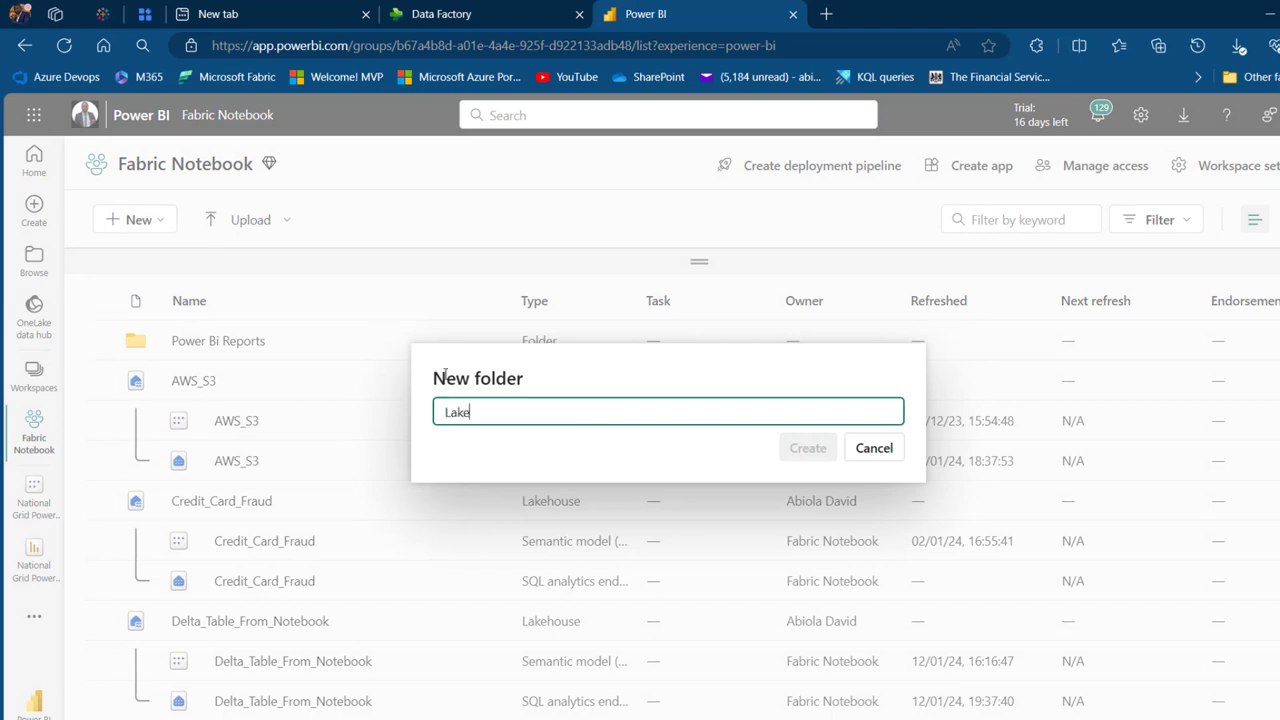
pyautogui.write('houses')
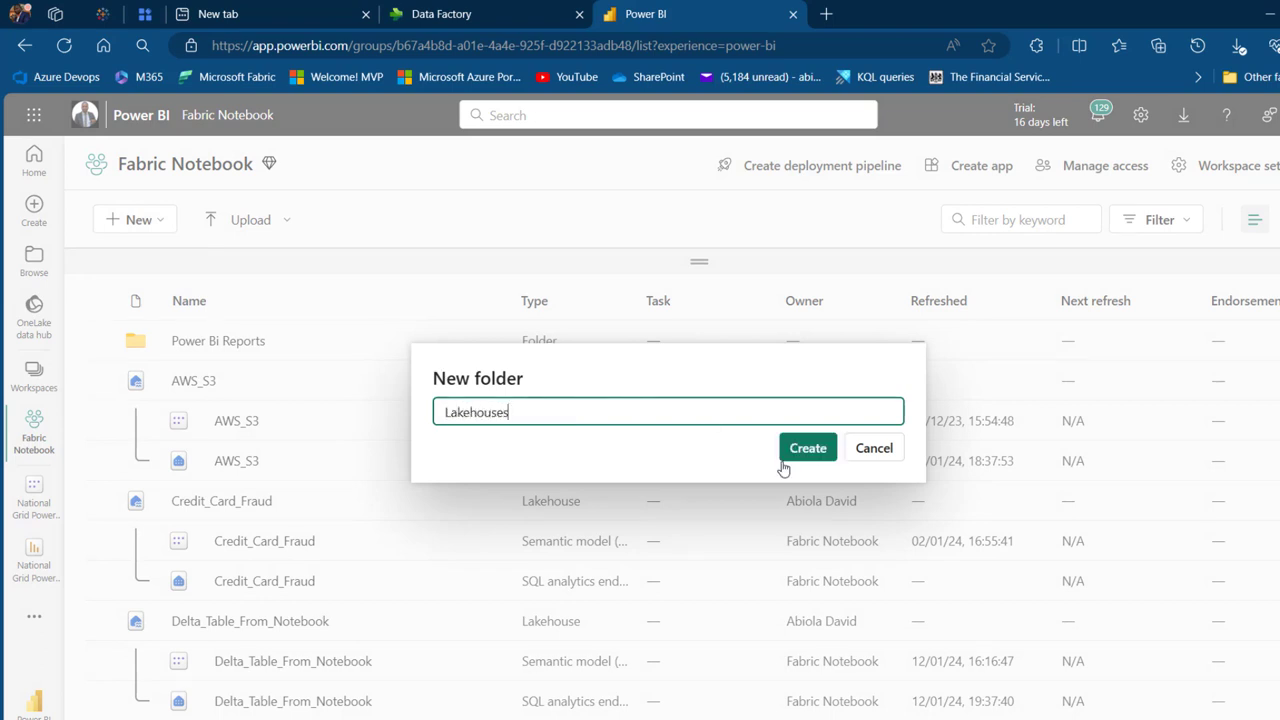
pyautogui.click(810, 448)
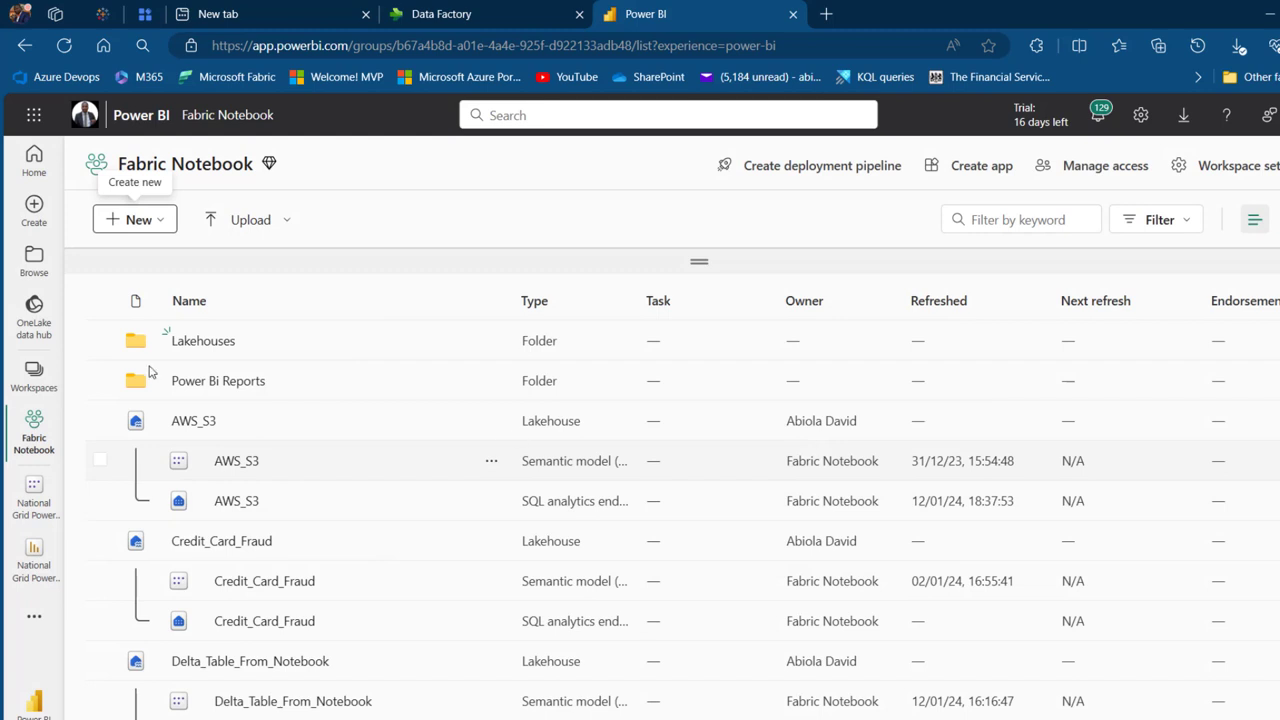
# - Move the AWS_S3 and Credit_Card_Fraud lakehouses with their child items into Lakehouses
pyautogui.click(101, 421)
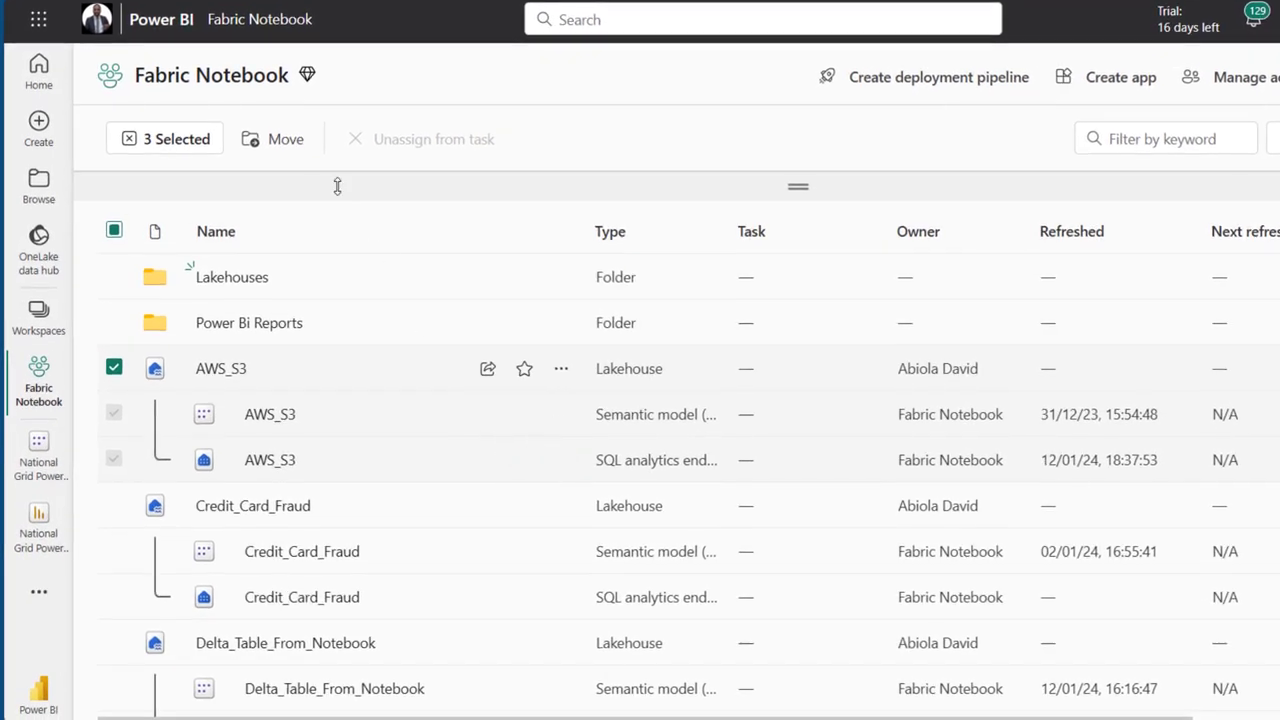
pyautogui.click(283, 142)
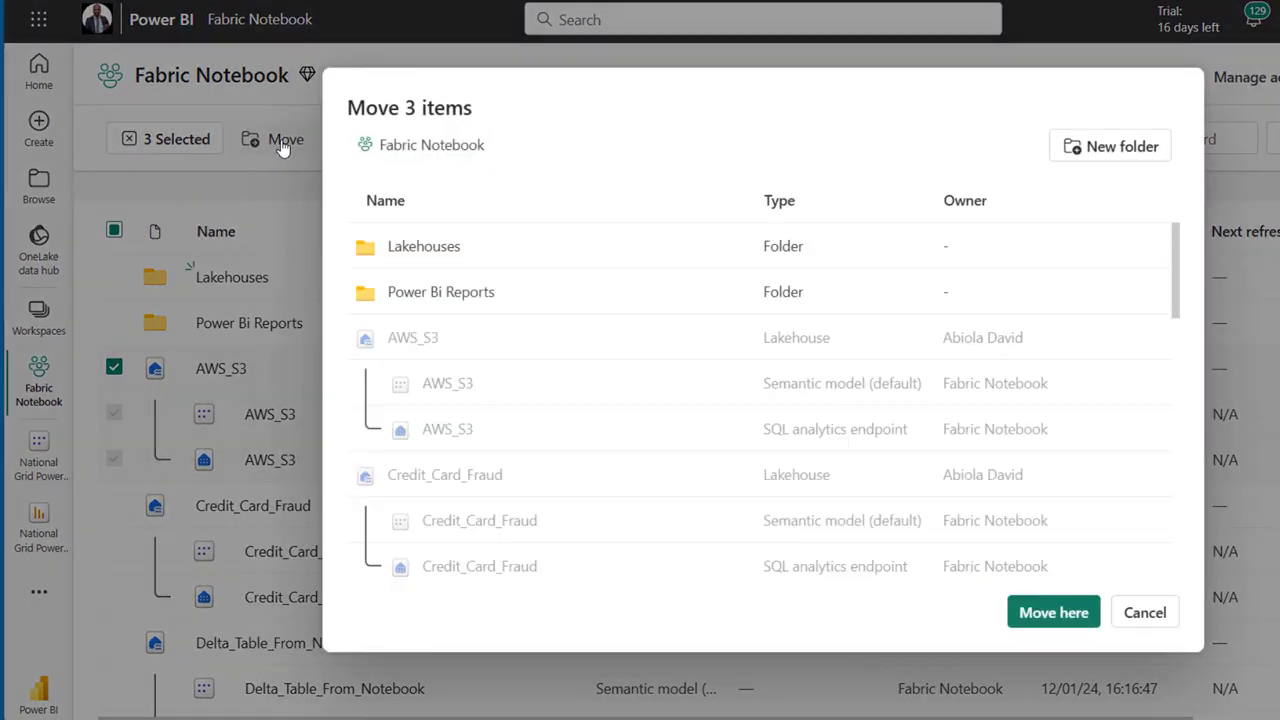
pyautogui.click(441, 256)
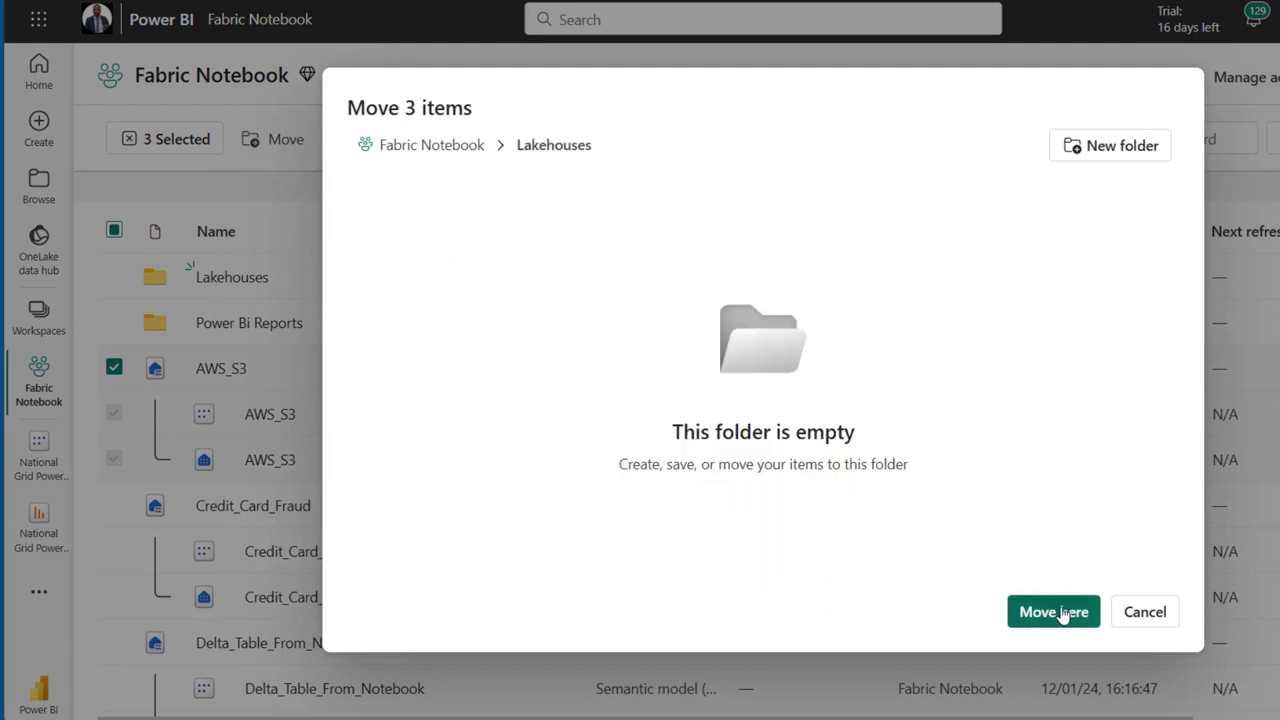
pyautogui.click(1058, 612)
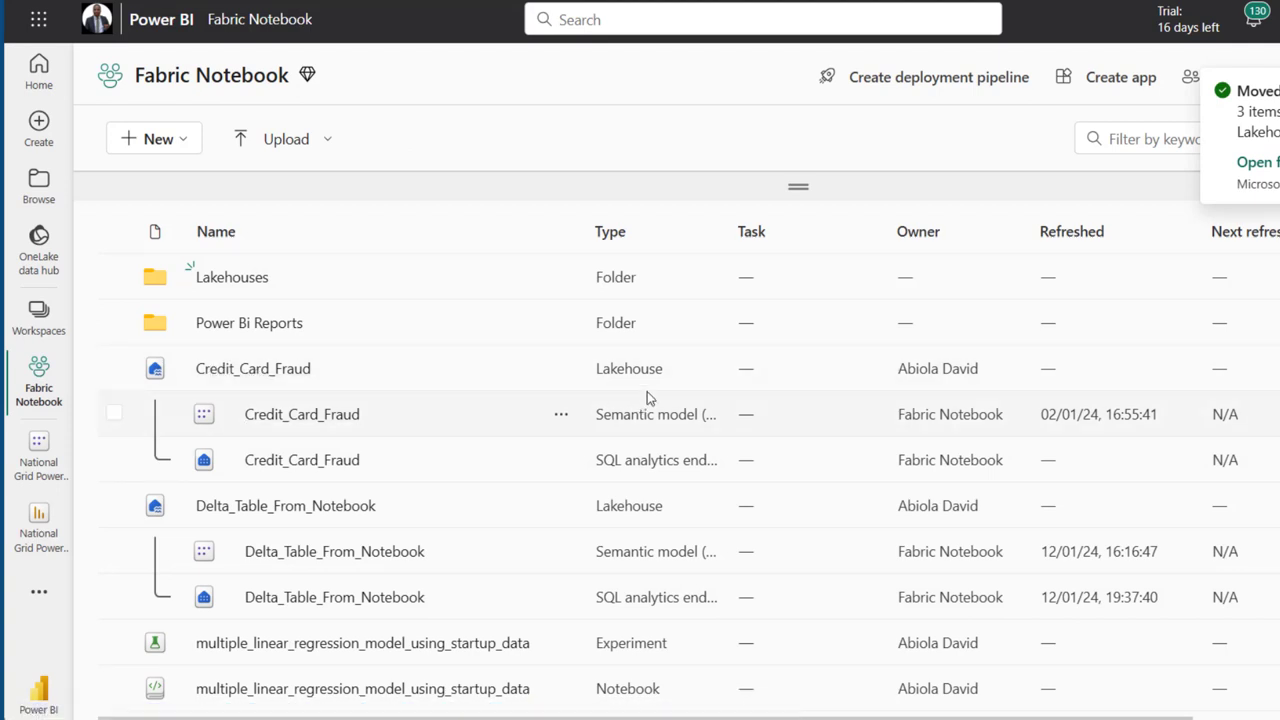
pyautogui.click(114, 369)
pyautogui.click(276, 139)
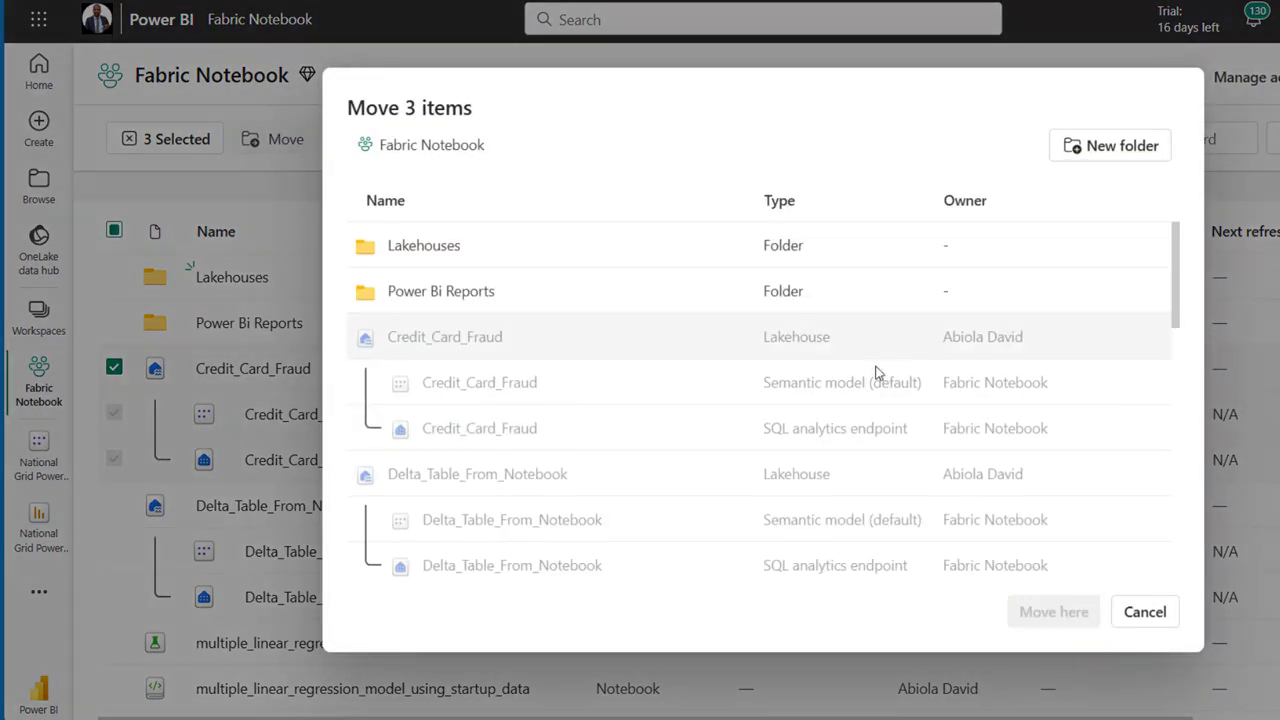
pyautogui.click(437, 246)
pyautogui.click(1057, 612)
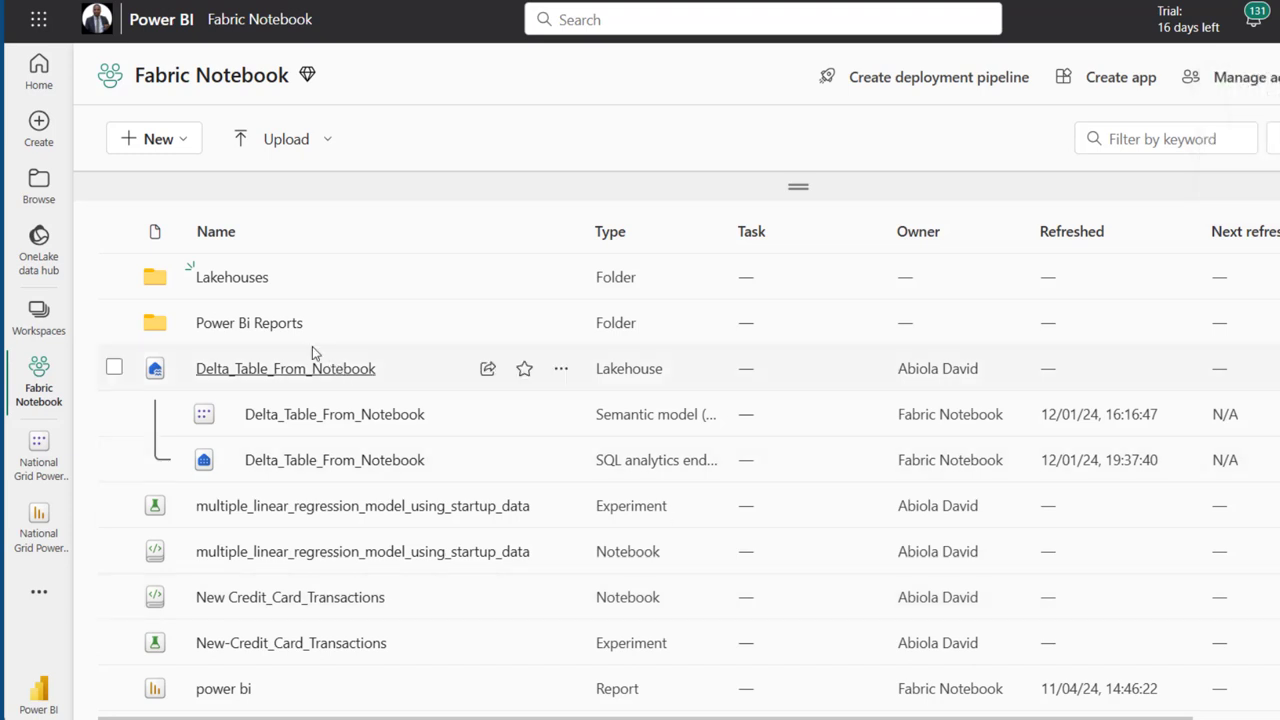
# - Share the National Grid Power BI Training report in the Power Bi Reports folder with a colleague
pyautogui.click(249, 323)
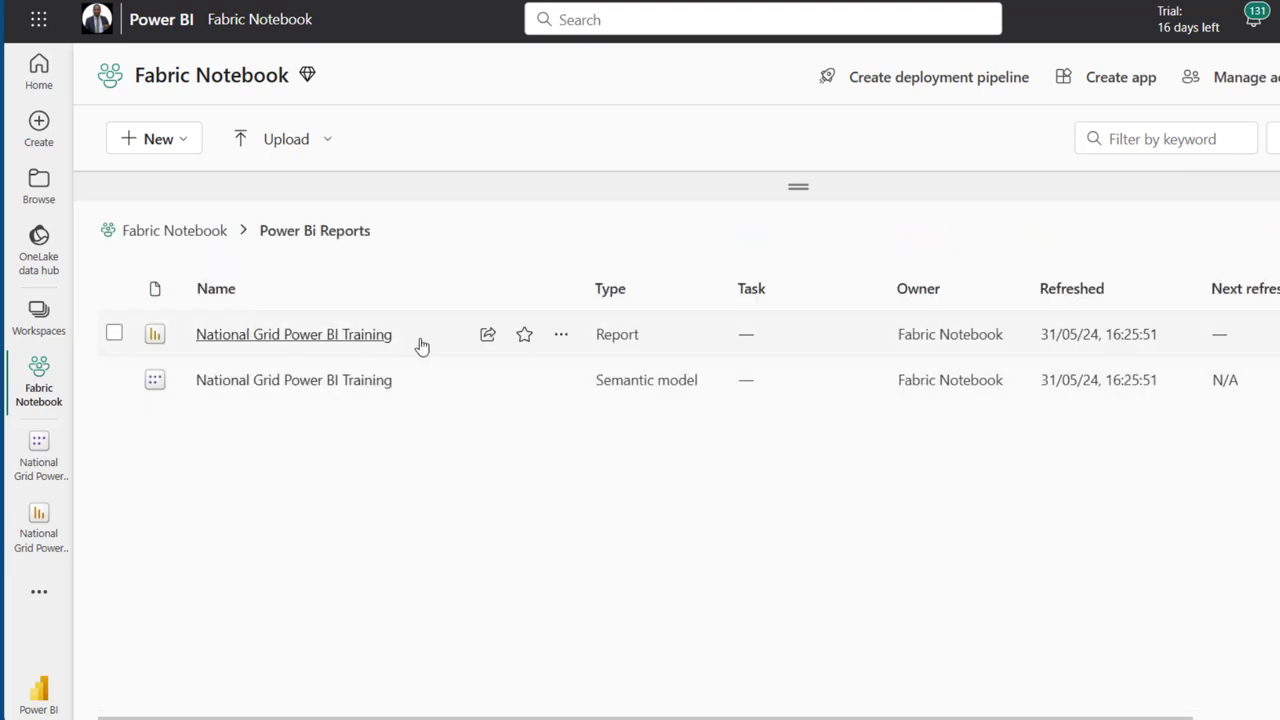
pyautogui.click(484, 340)
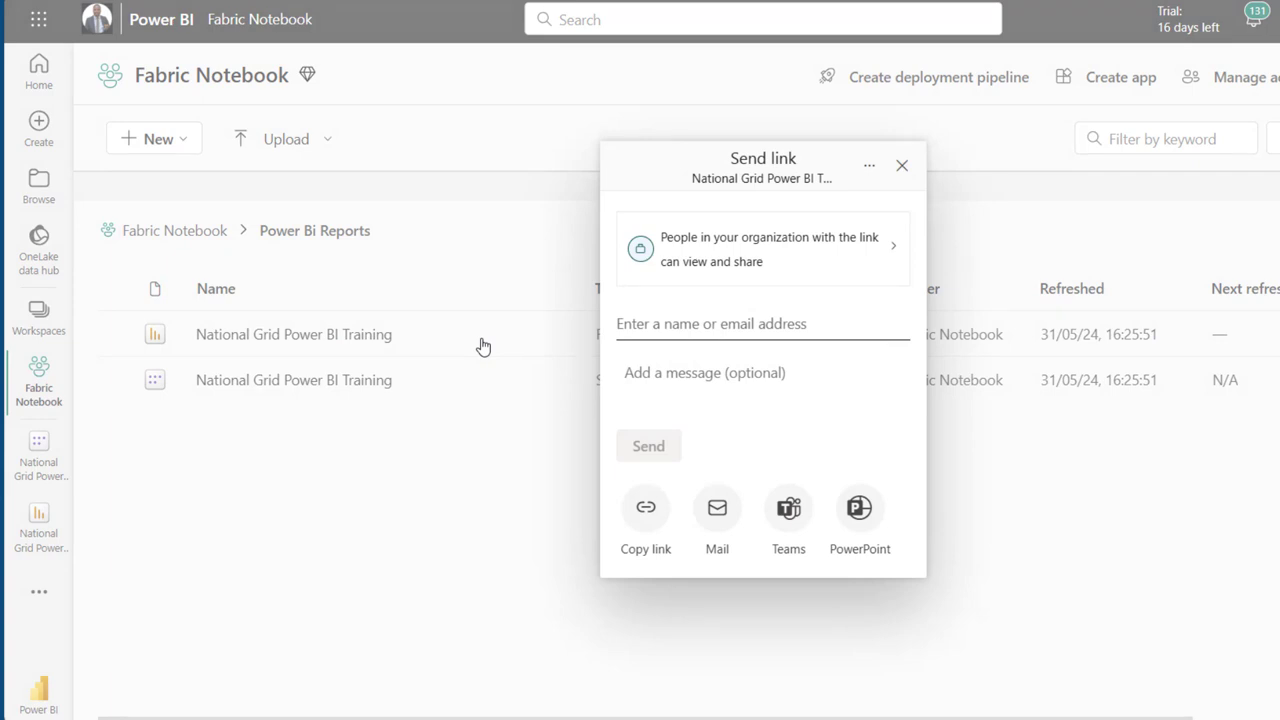
pyautogui.click(706, 325)
pyautogui.write('eno')
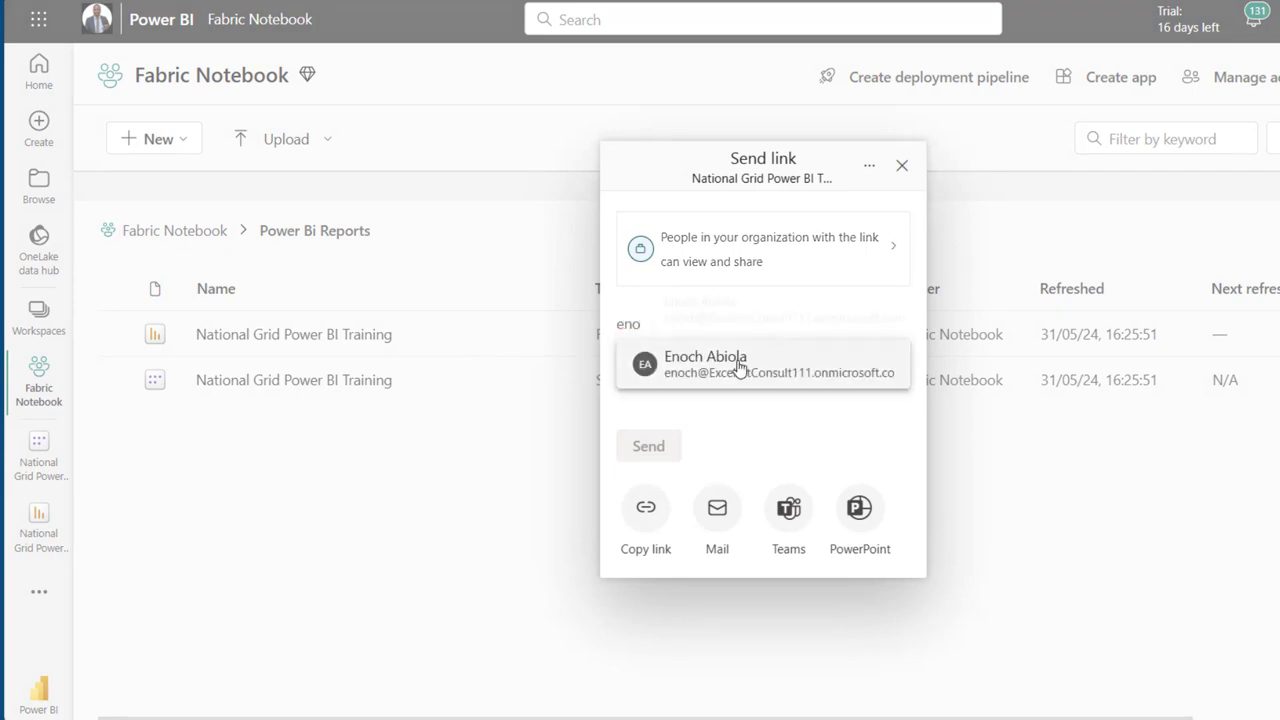
pyautogui.click(739, 368)
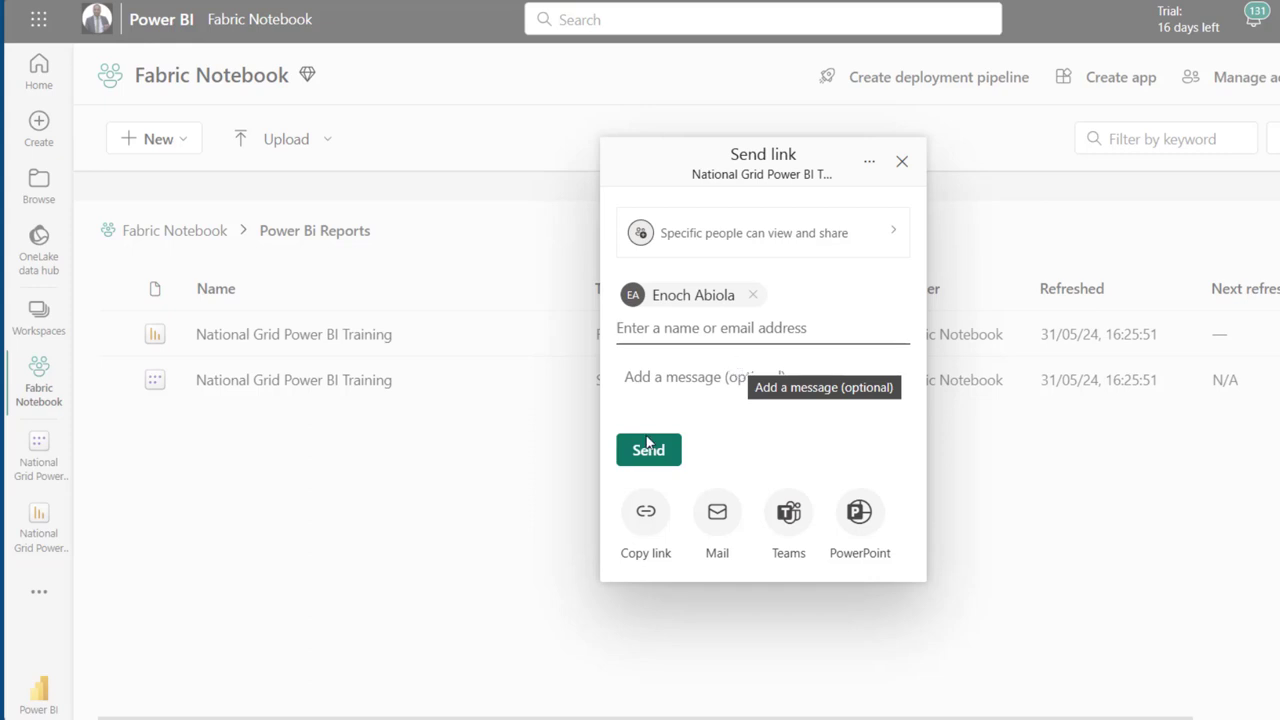
pyautogui.click(901, 160)
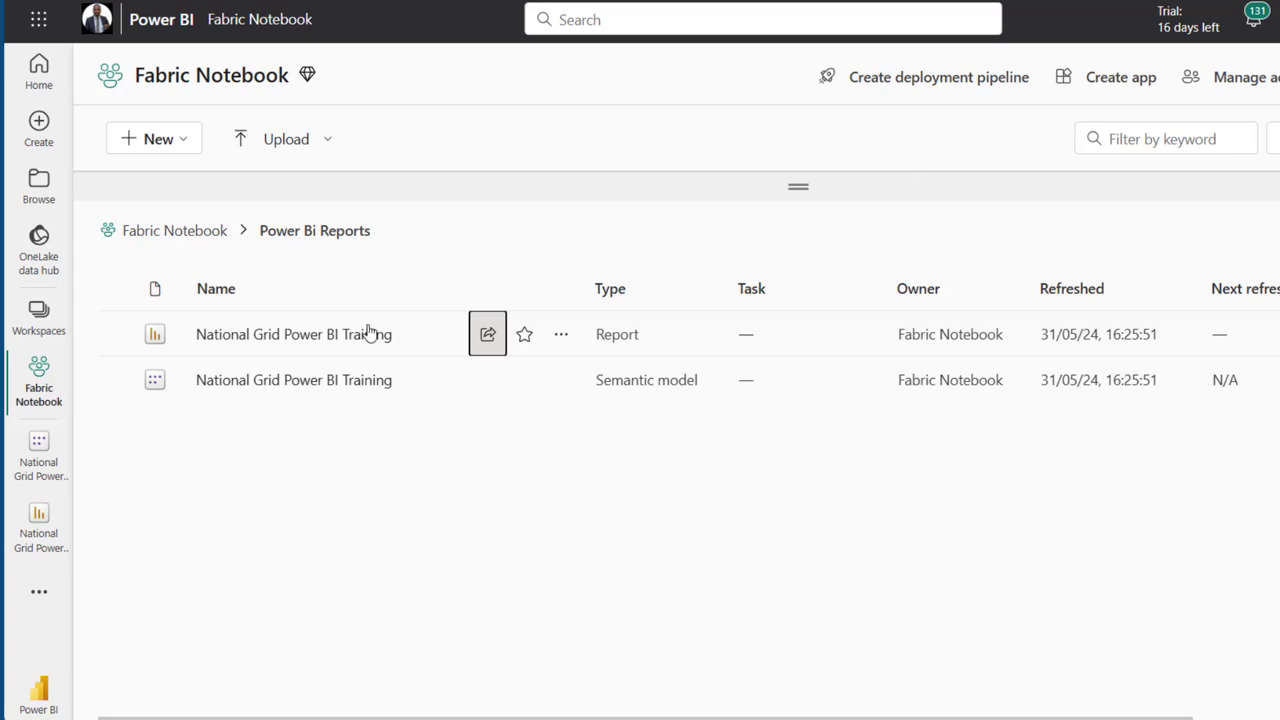
pyautogui.click(294, 380)
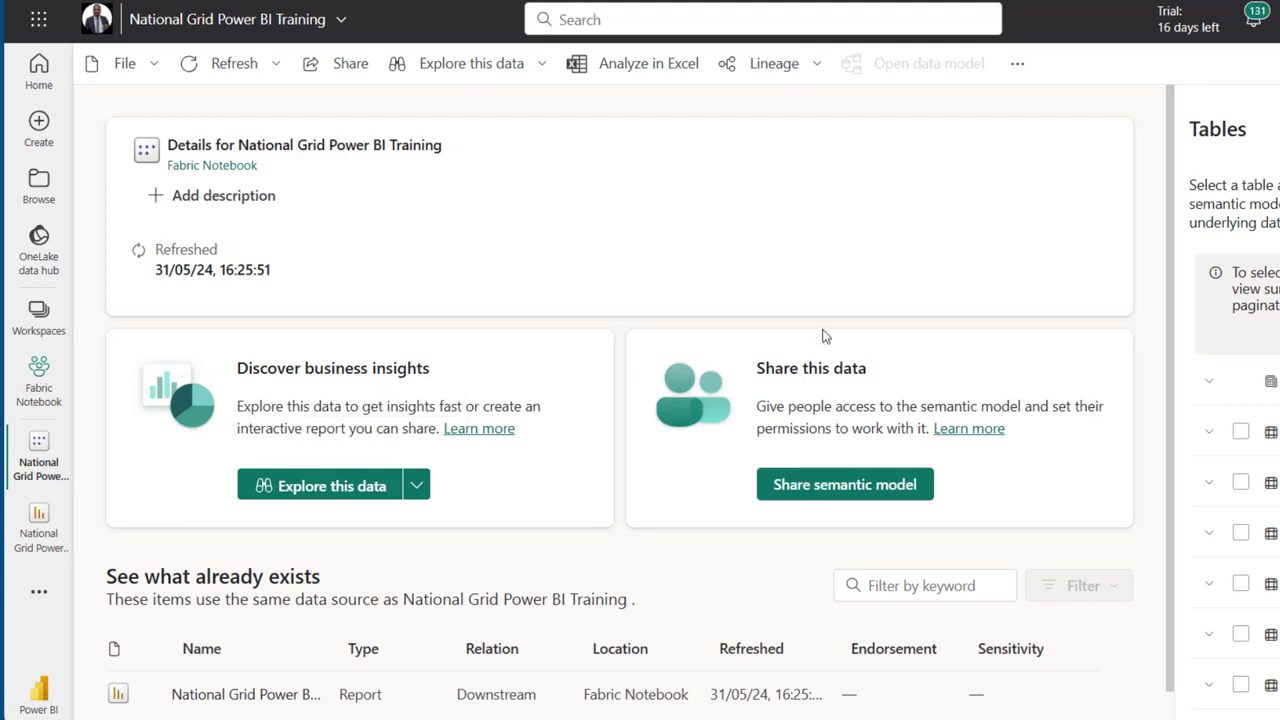
# - Share the National Grid semantic model with a colleague, withholding modify and reshare permissions
pyautogui.click(862, 490)
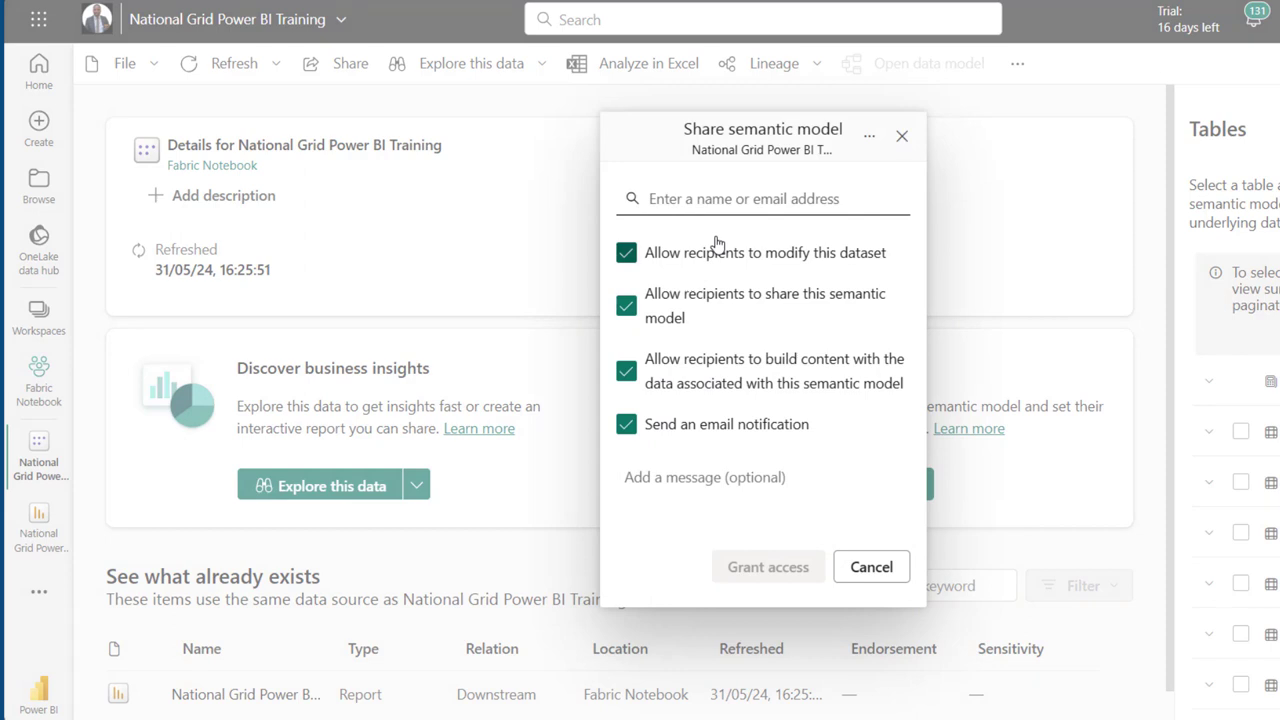
pyautogui.click(813, 261)
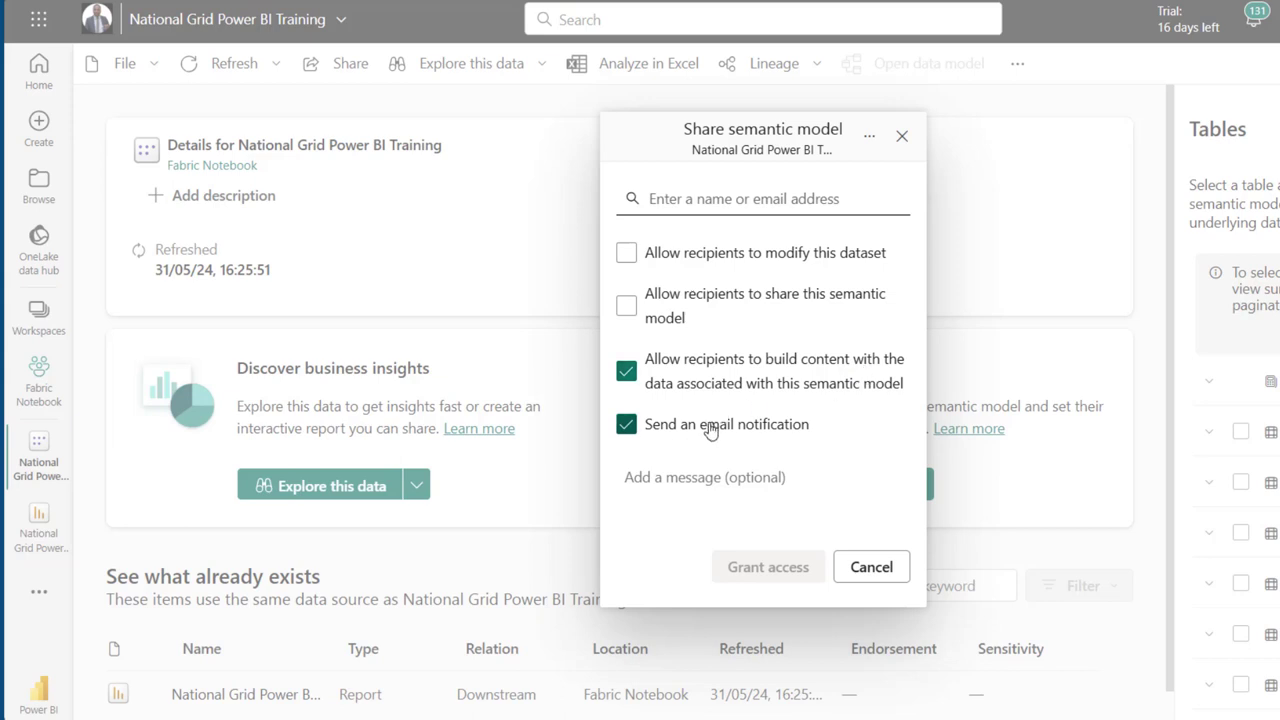
pyautogui.click(701, 198)
pyautogui.write('enoch')
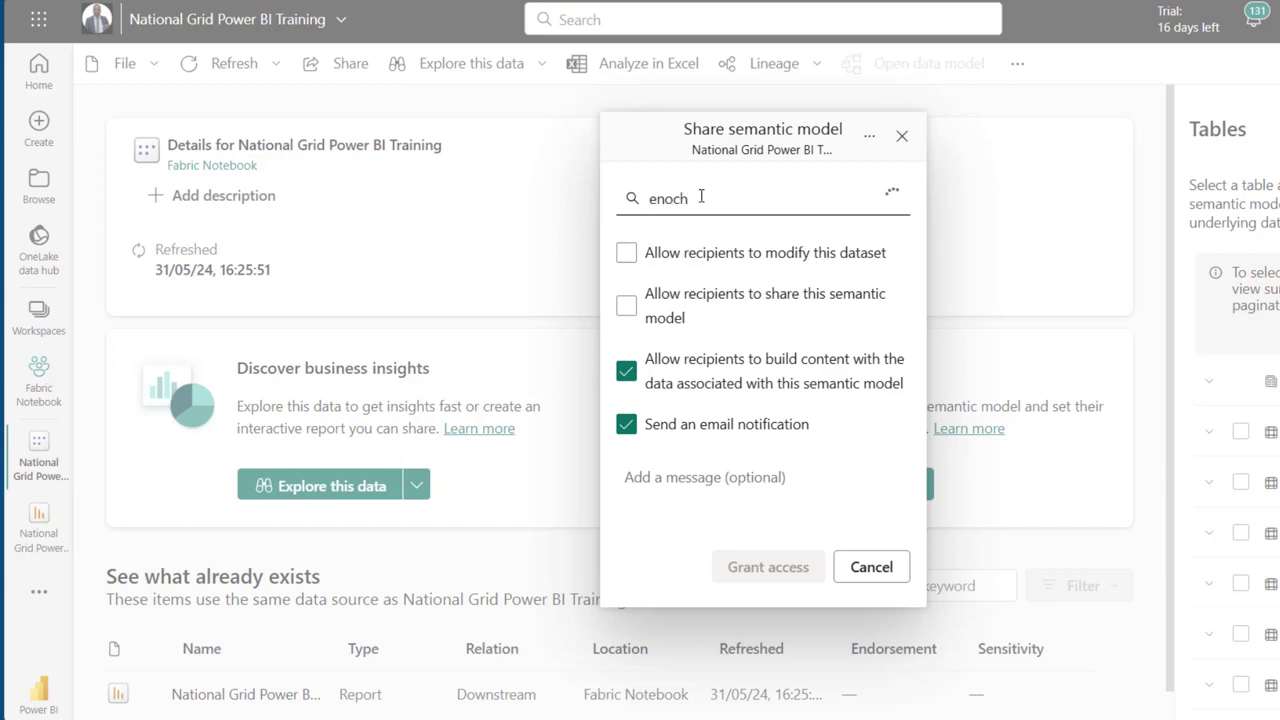
pyautogui.click(729, 229)
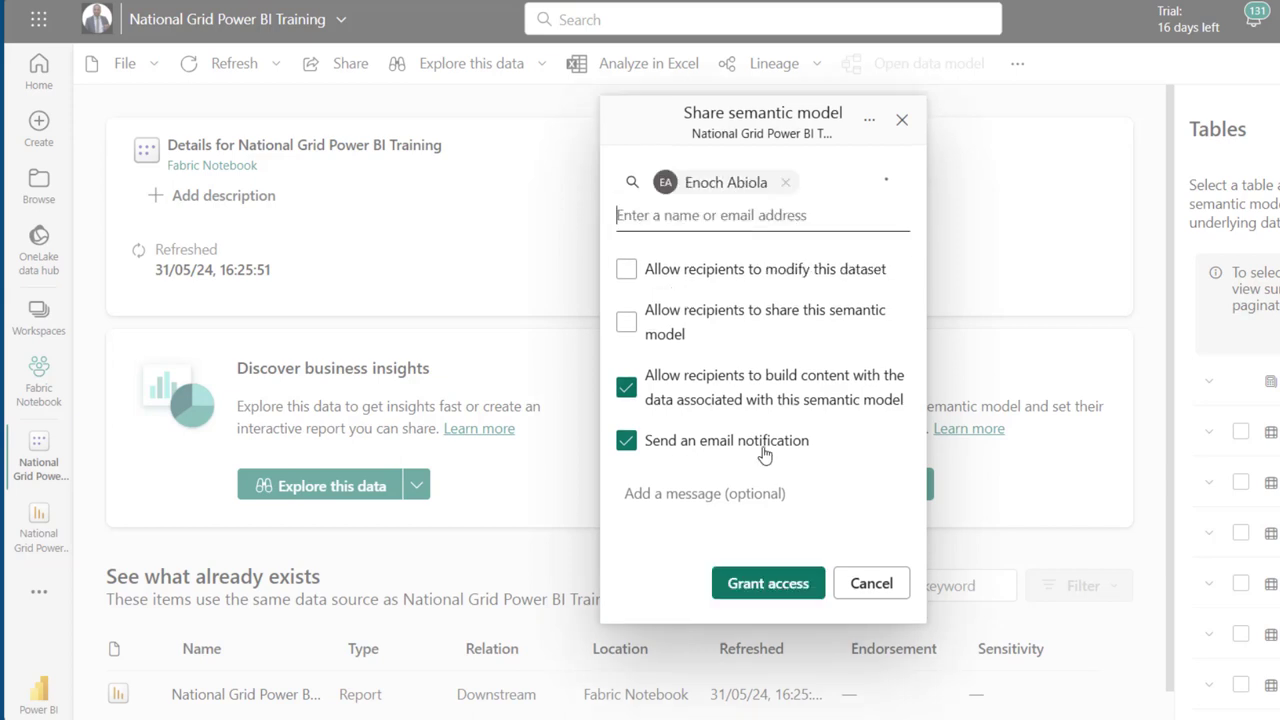
pyautogui.click(768, 584)
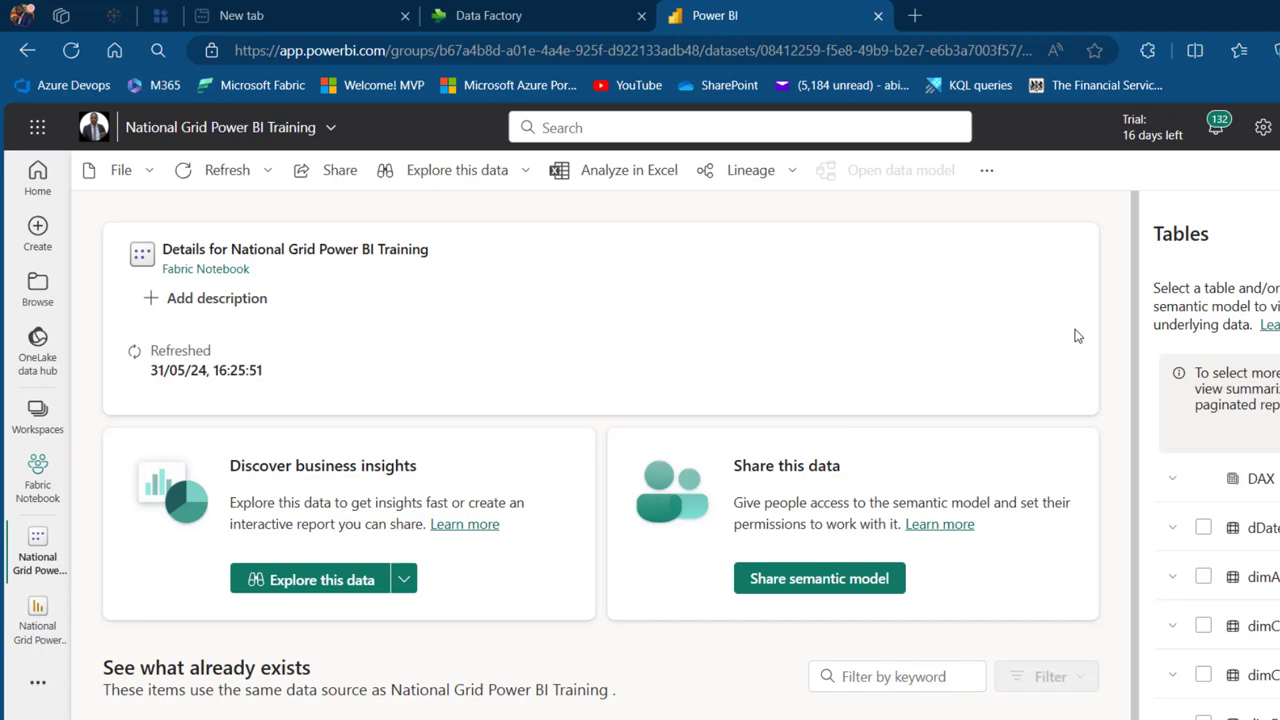
# - Go to the Lakehouses folder in the Fabric Notebook workspace
pyautogui.click(30, 482)
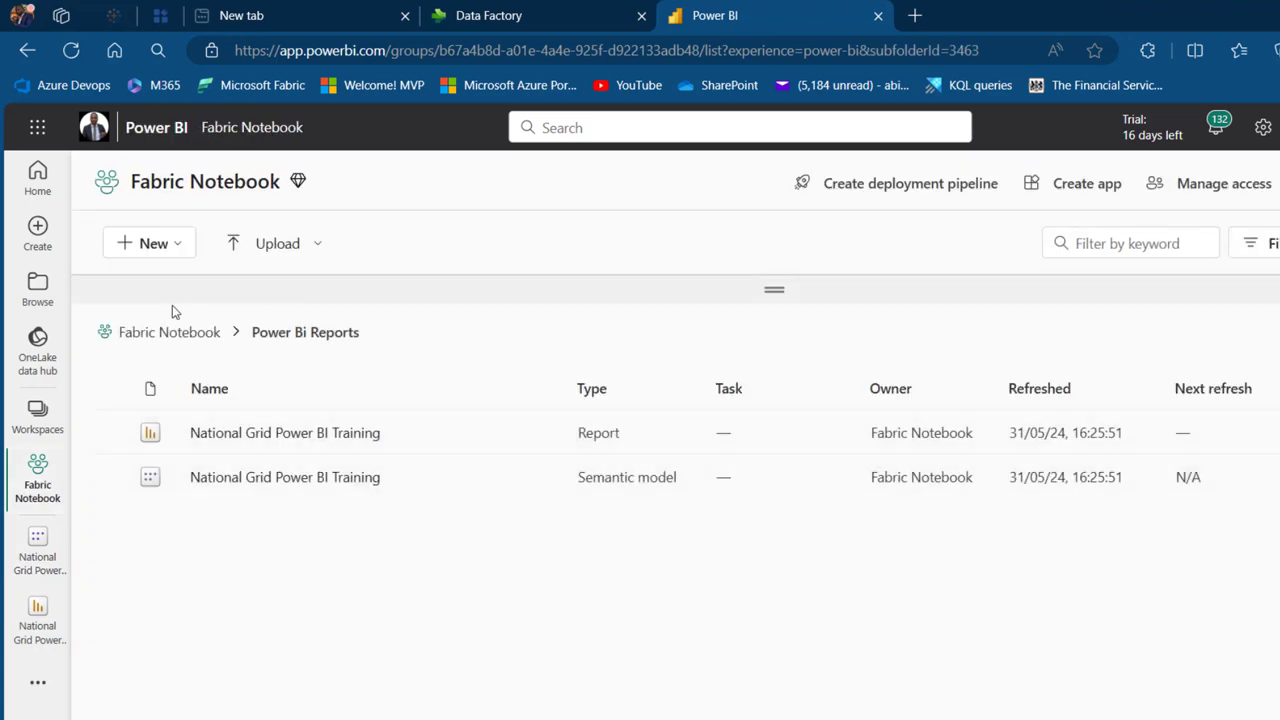
pyautogui.click(40, 420)
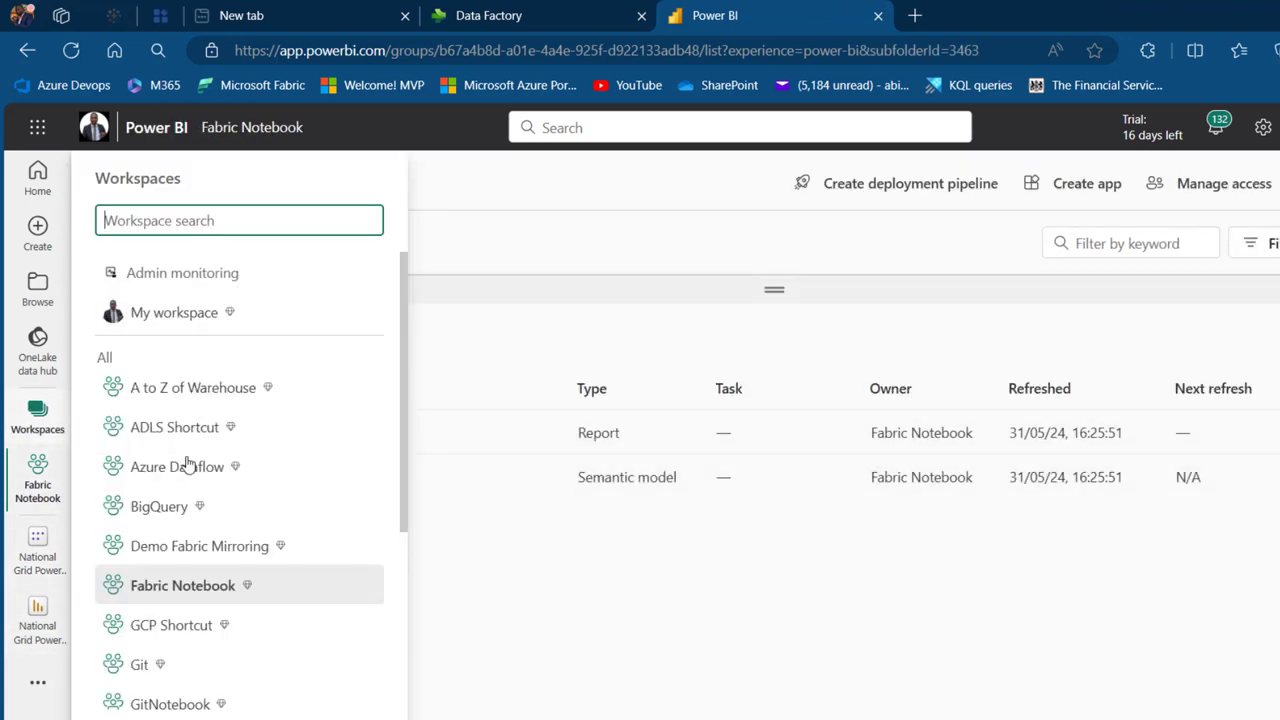
pyautogui.click(200, 596)
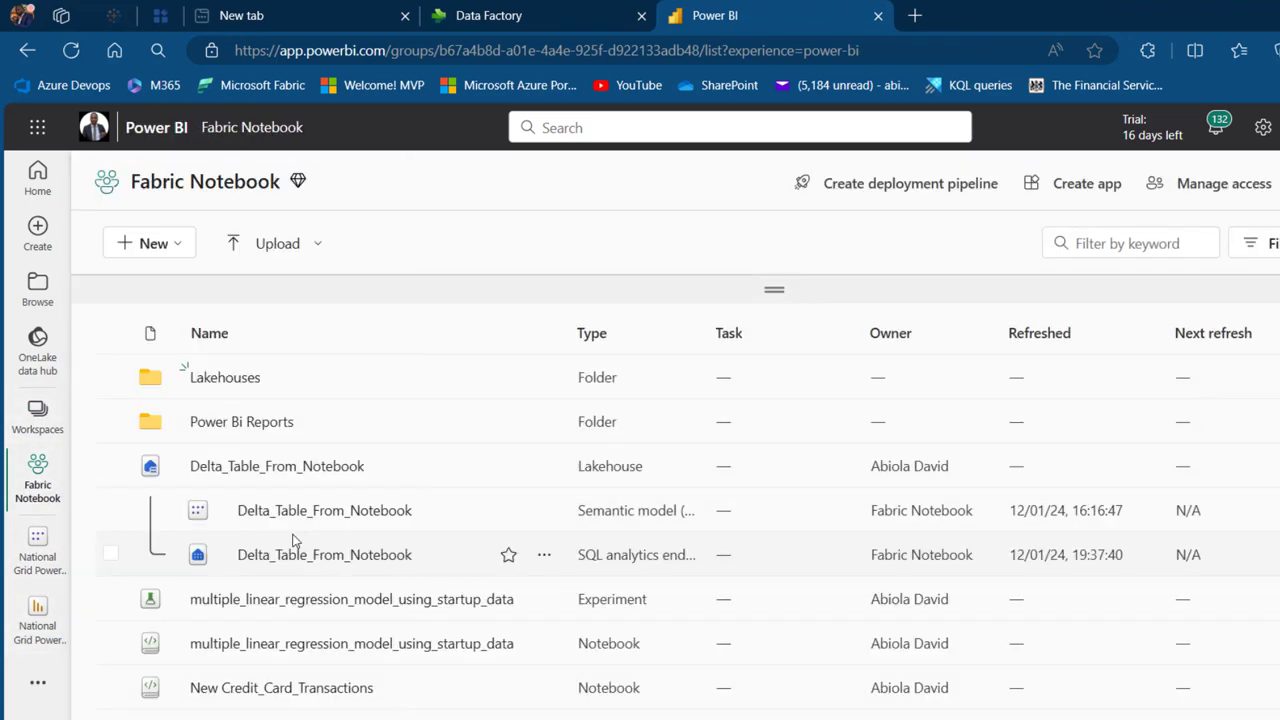
pyautogui.click(224, 385)
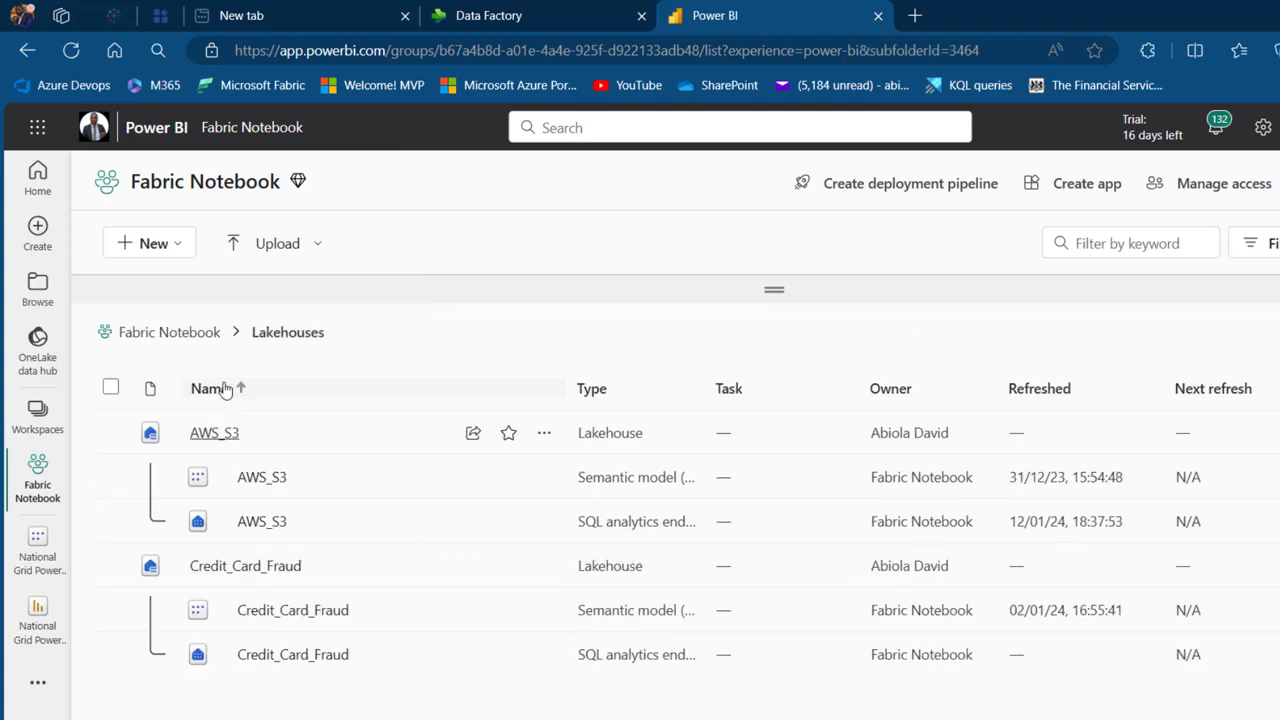
# - Create a subfolder named 'Credit Card Fraud Lakehouse' inside Lakehouses
pyautogui.click(171, 254)
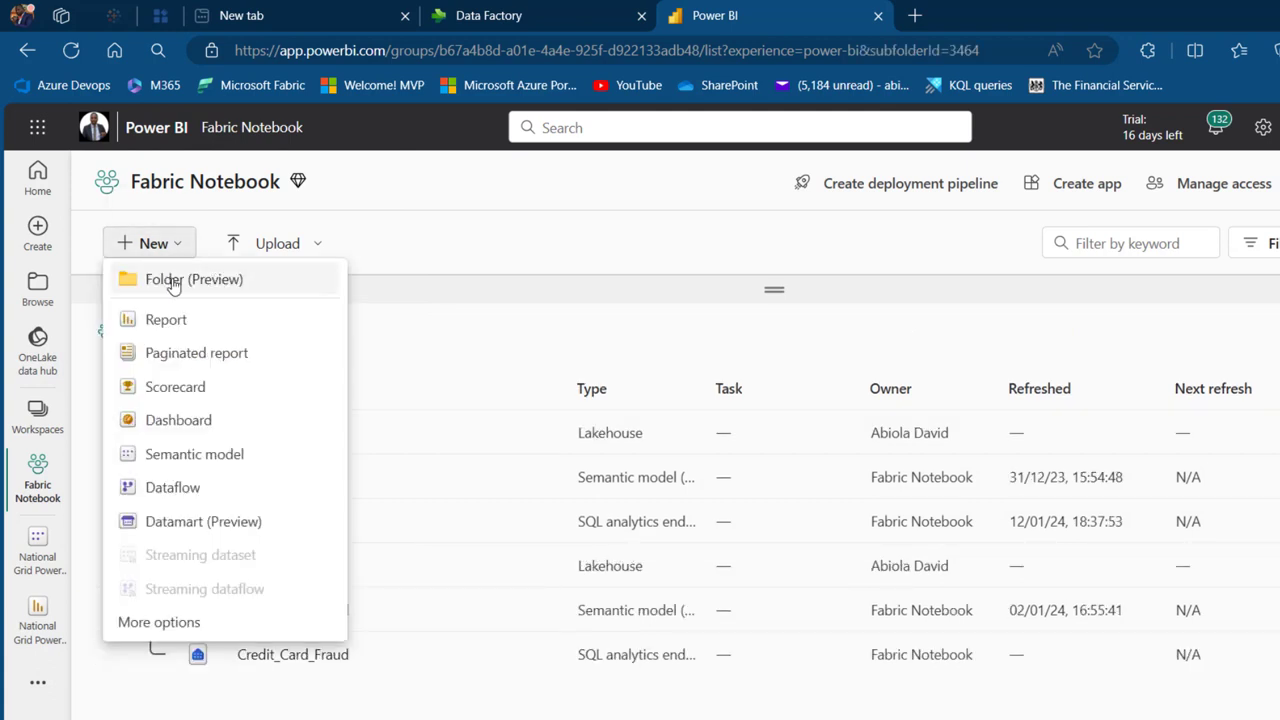
pyautogui.click(172, 283)
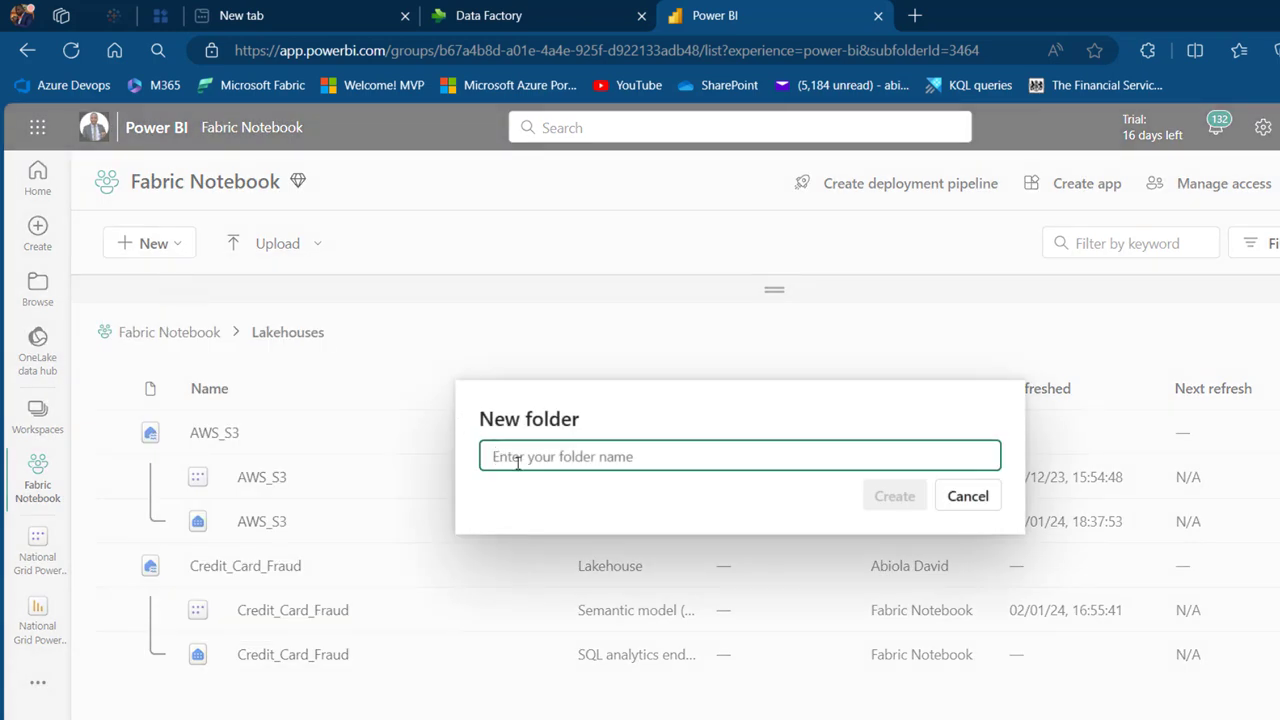
pyautogui.write('Credit')
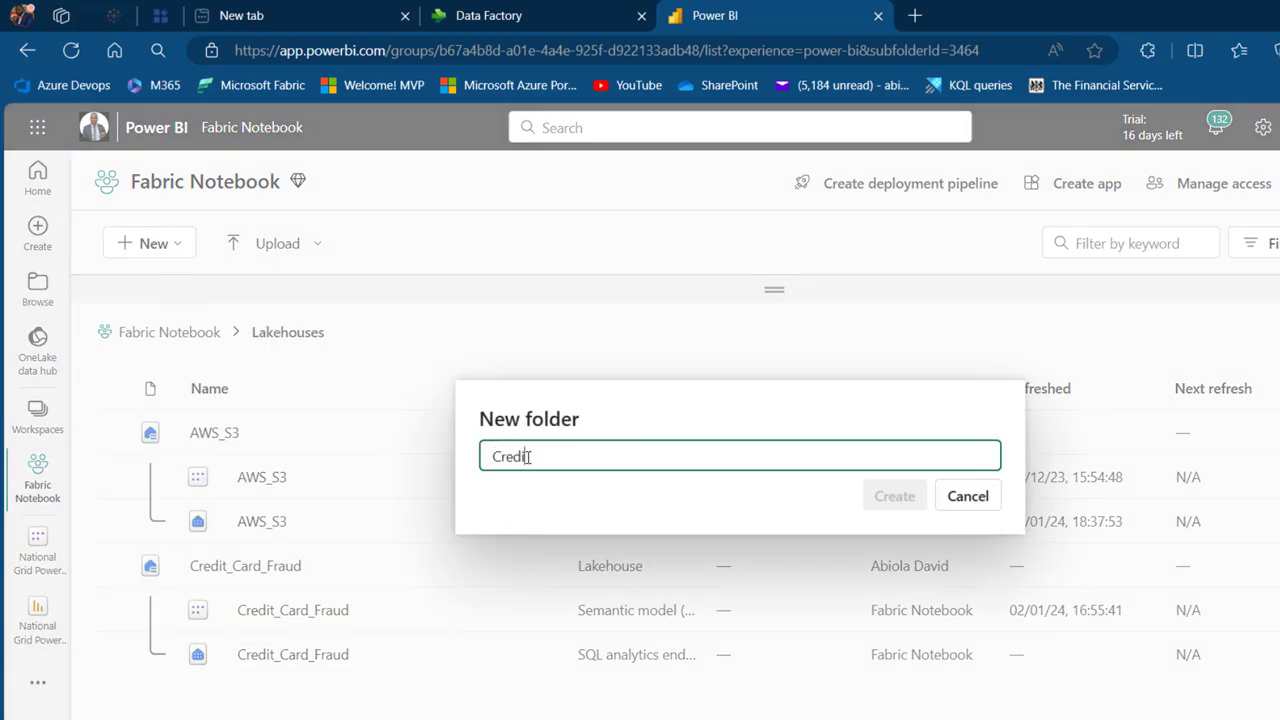
pyautogui.write(' Card Fraud Lakehouse')
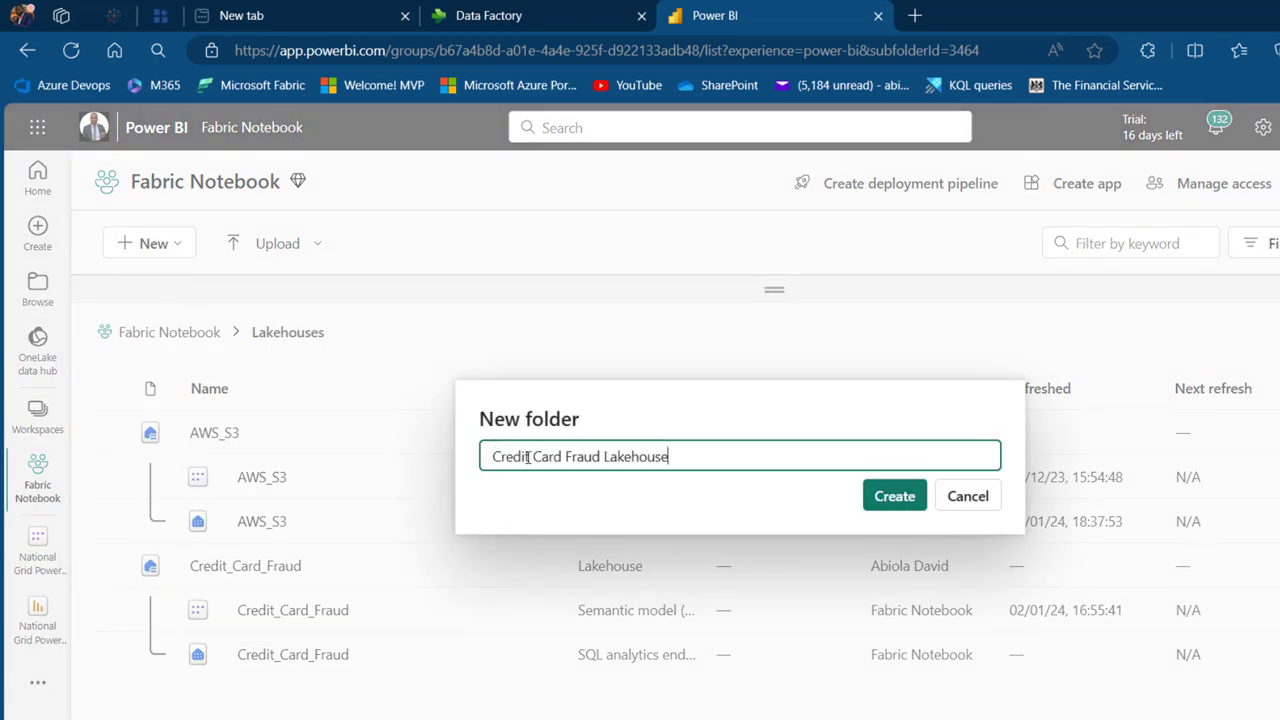
pyautogui.click(894, 498)
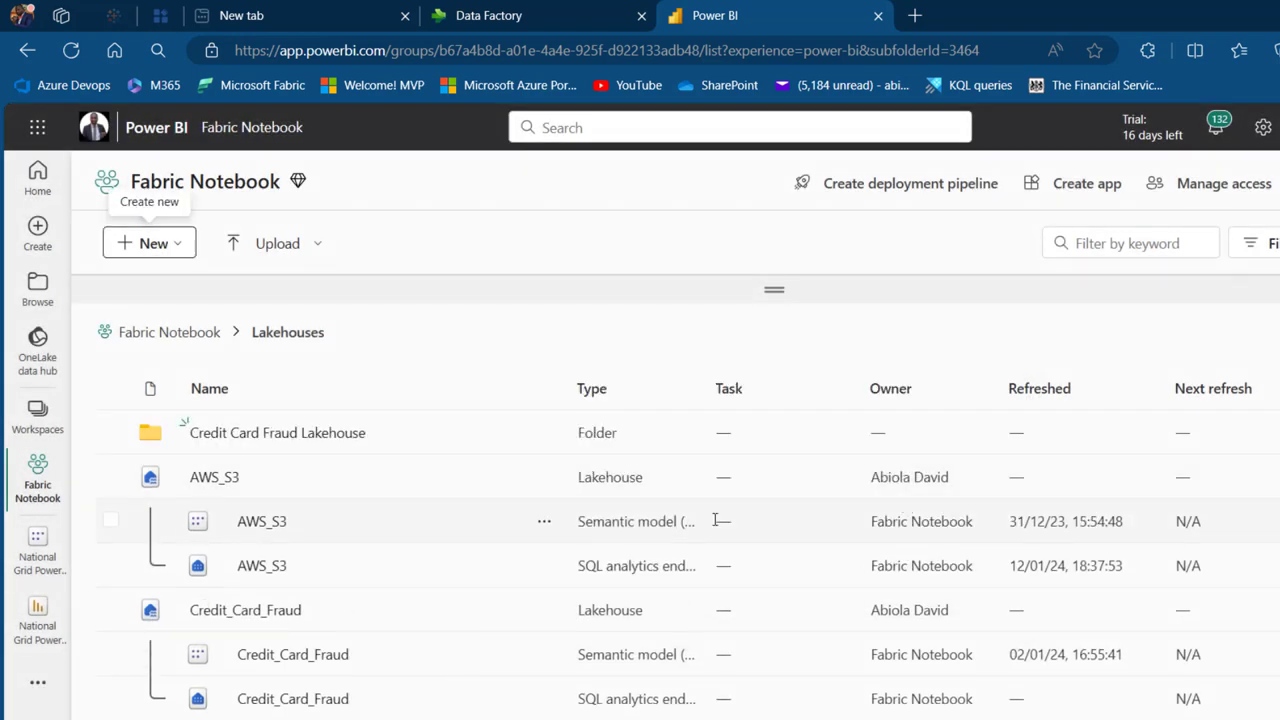
# - Move the Credit_Card_Fraud lakehouse and its two related items into the Credit Card Fraud Lakehouse folder
pyautogui.click(111, 610)
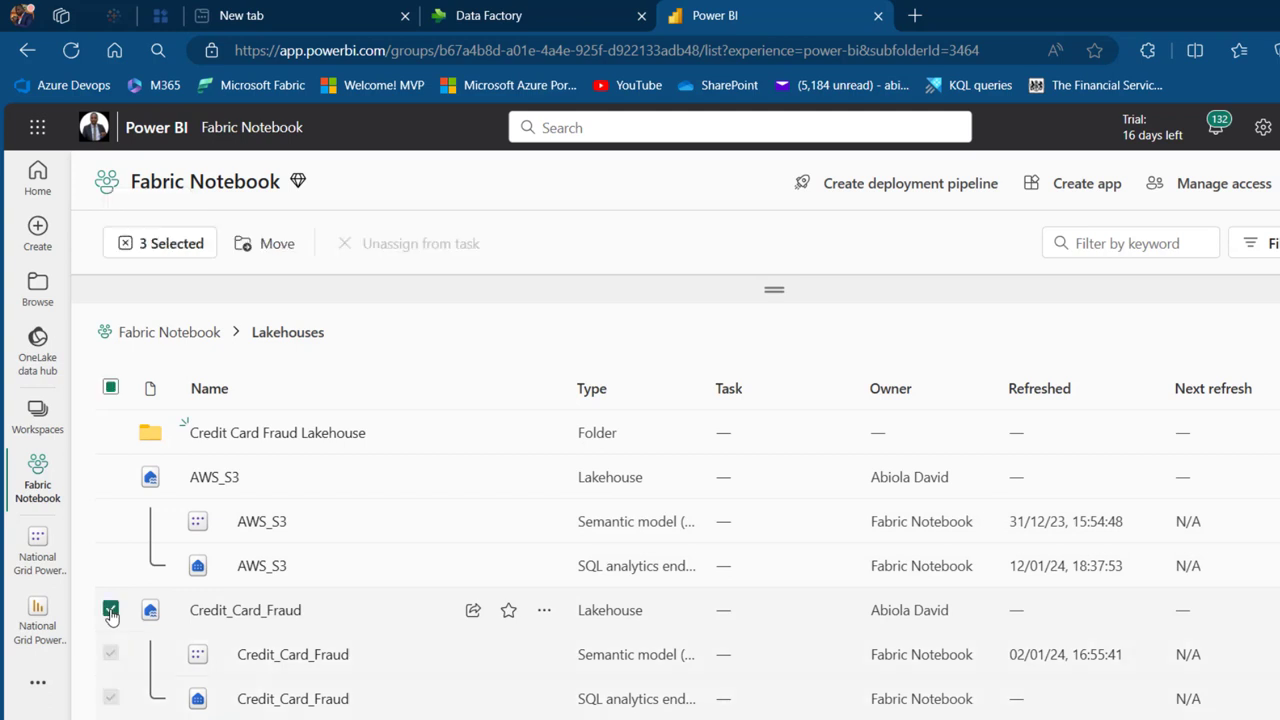
pyautogui.click(268, 243)
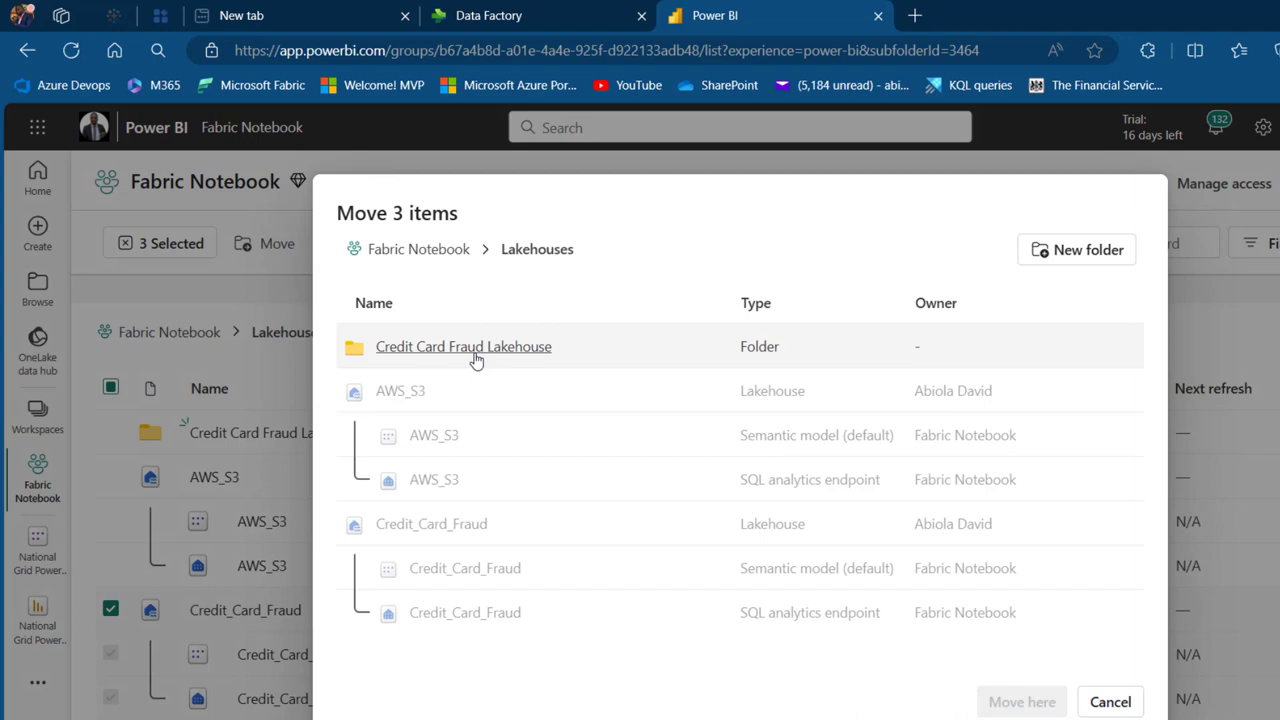
pyautogui.click(475, 356)
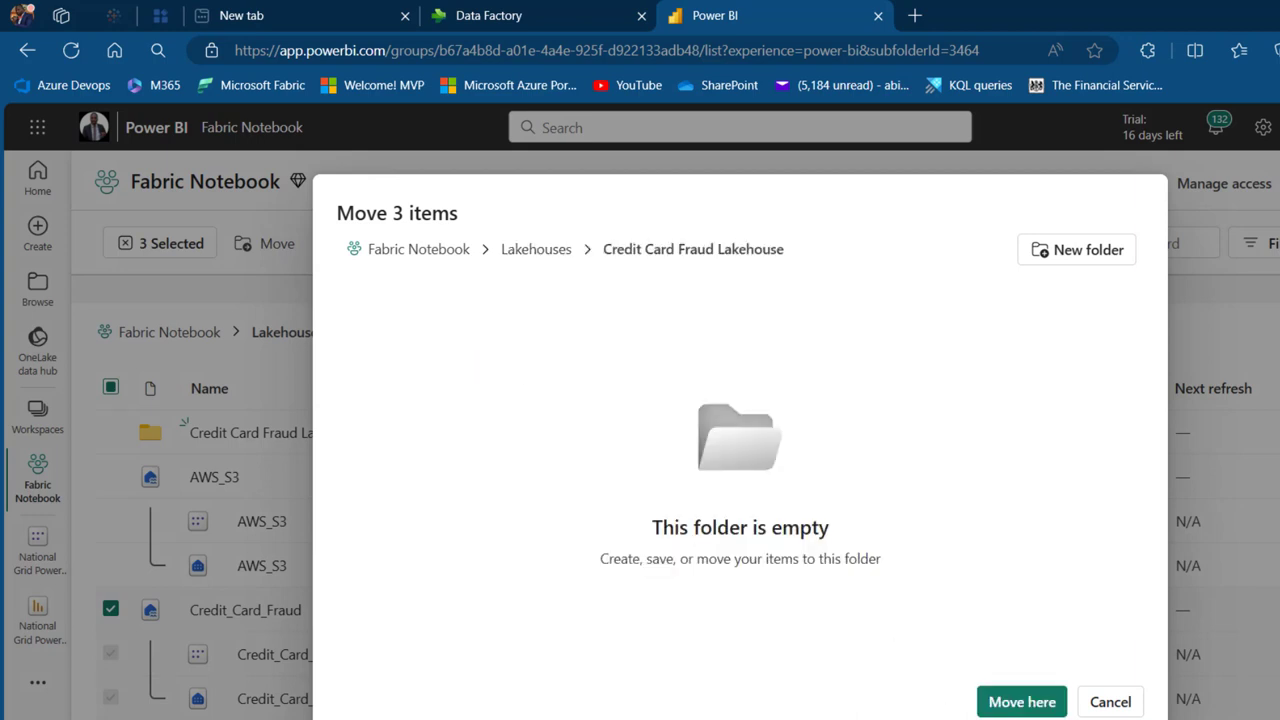
pyautogui.click(1016, 706)
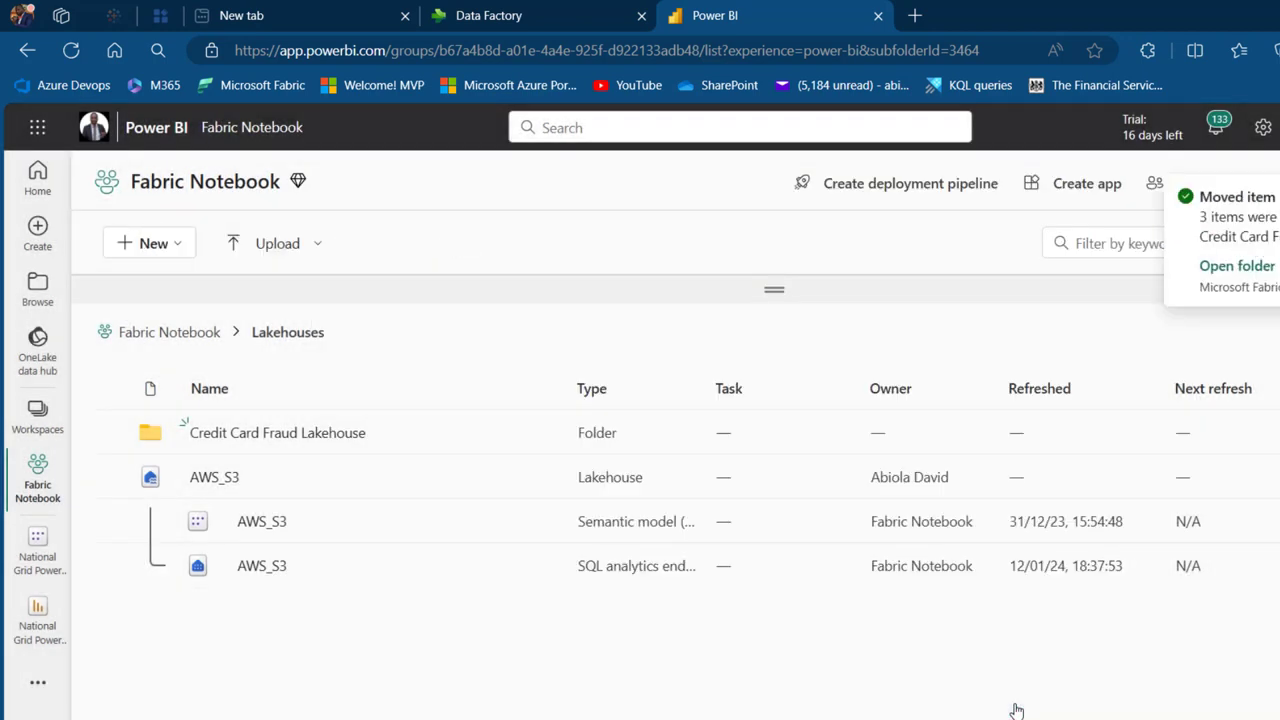